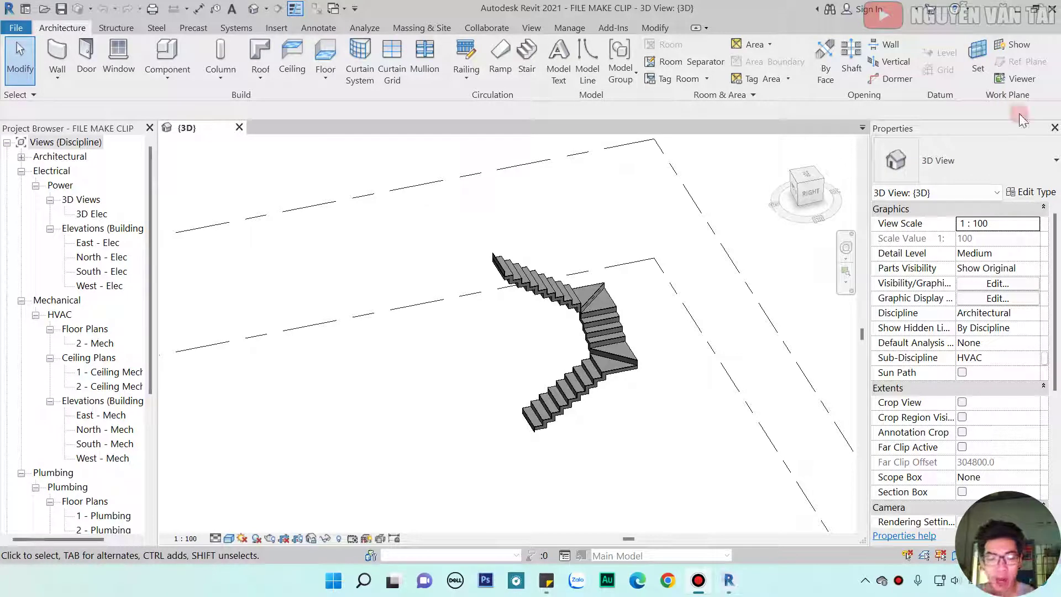
- Zoom and pan the 3D view to inspect the existing U-shaped stair
scroll(553, 324, "up", 1)
scroll(557, 328, "up", 2)
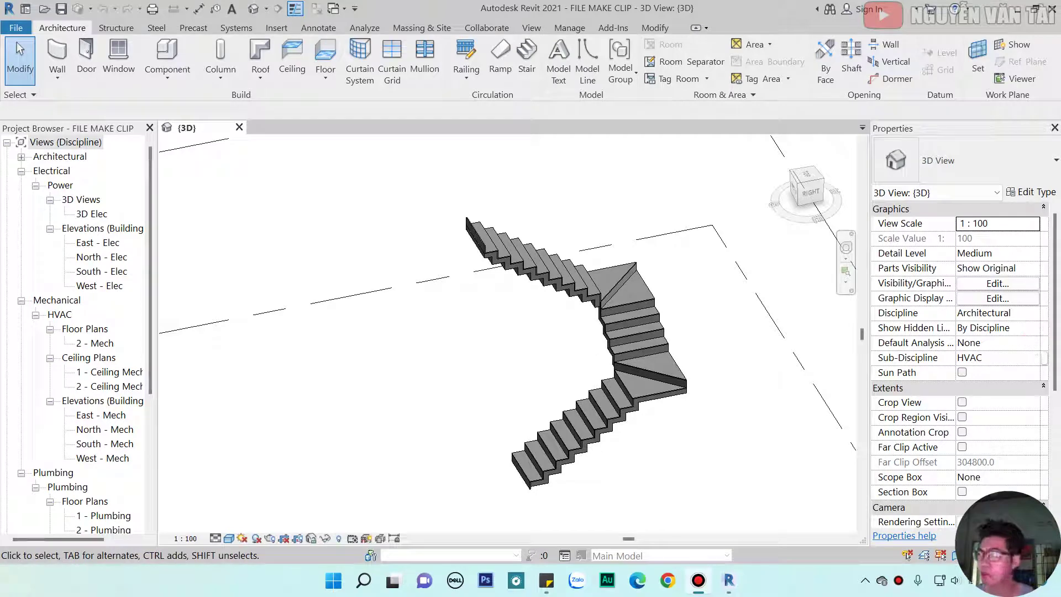
scroll(557, 327, "down", 2)
scroll(514, 400, "up", 2)
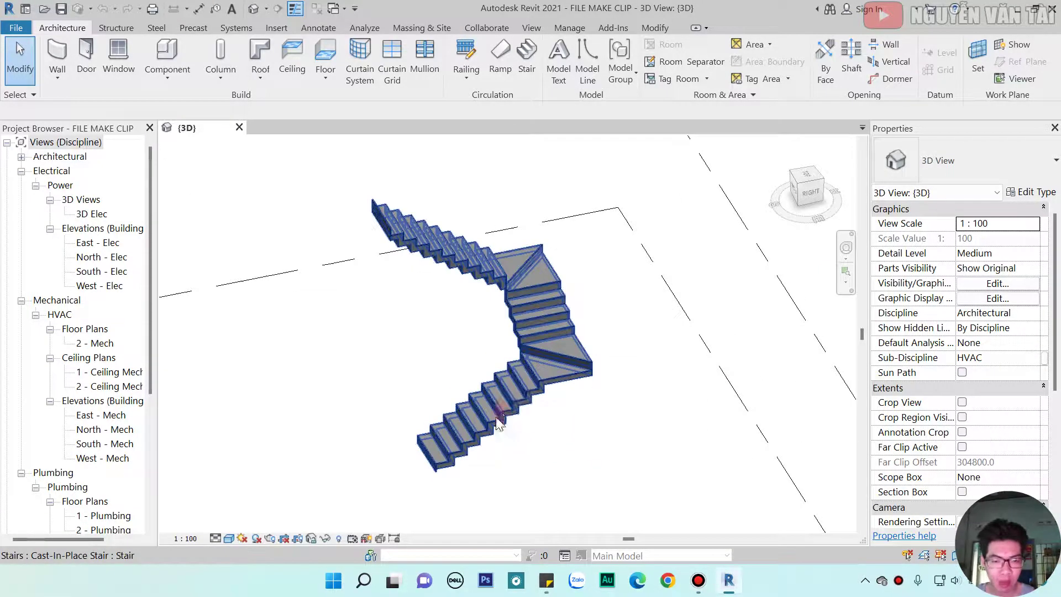
scroll(499, 423, "up", 2)
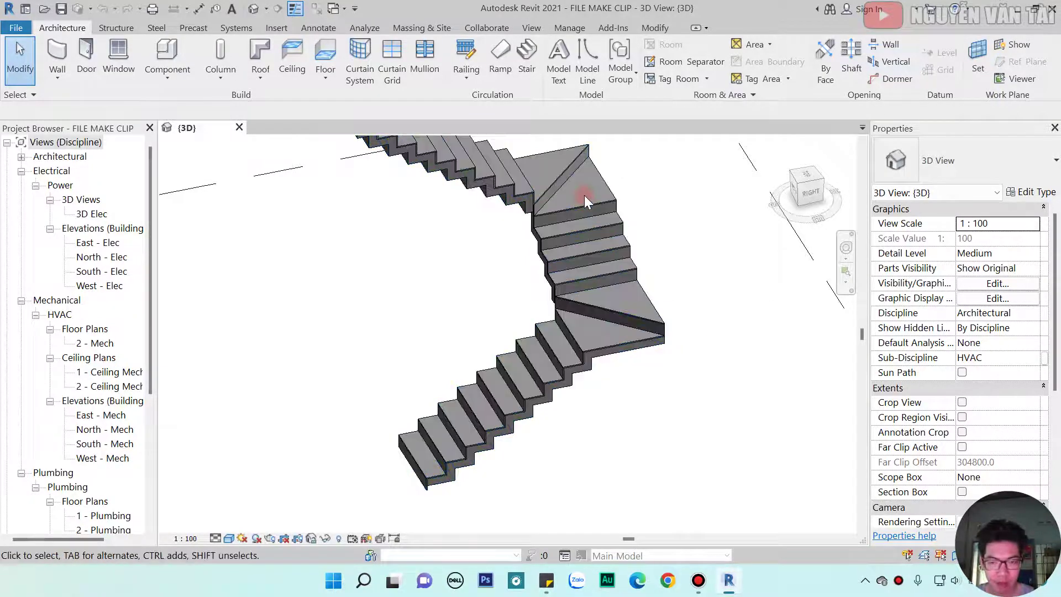
middle_click_drag(585, 195, 616, 328)
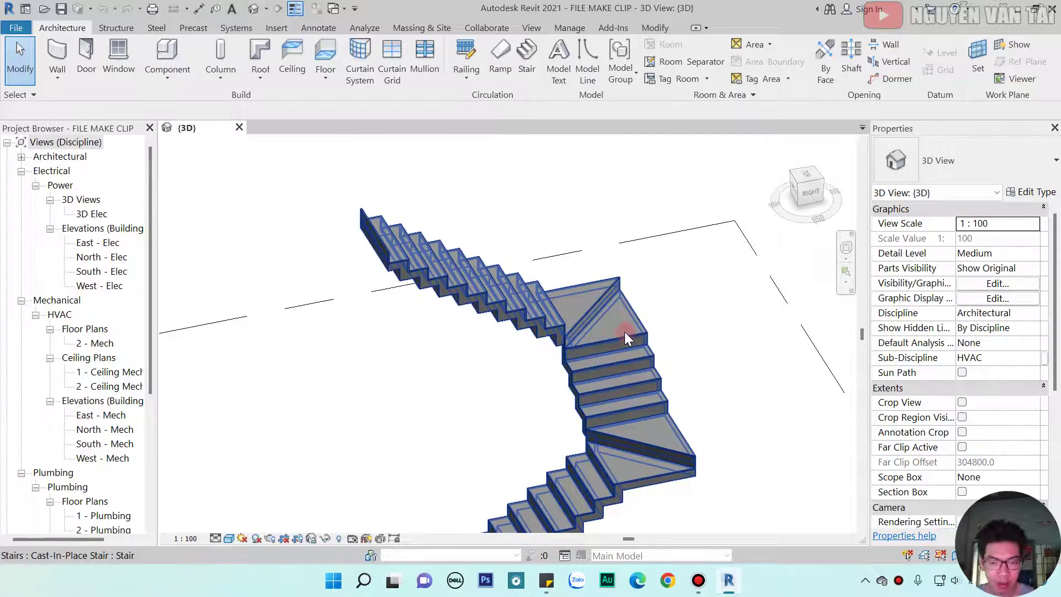
scroll(625, 331, "up", 3)
scroll(618, 309, "up", 2)
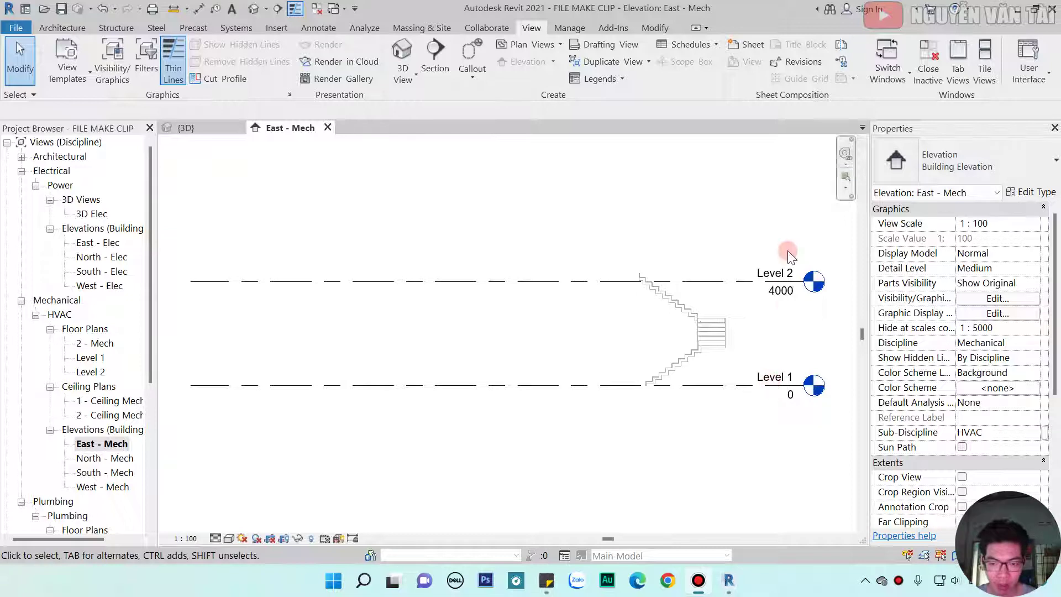
- Open the Level 1 floor plan and zoom in on the stair
double_click(87, 359)
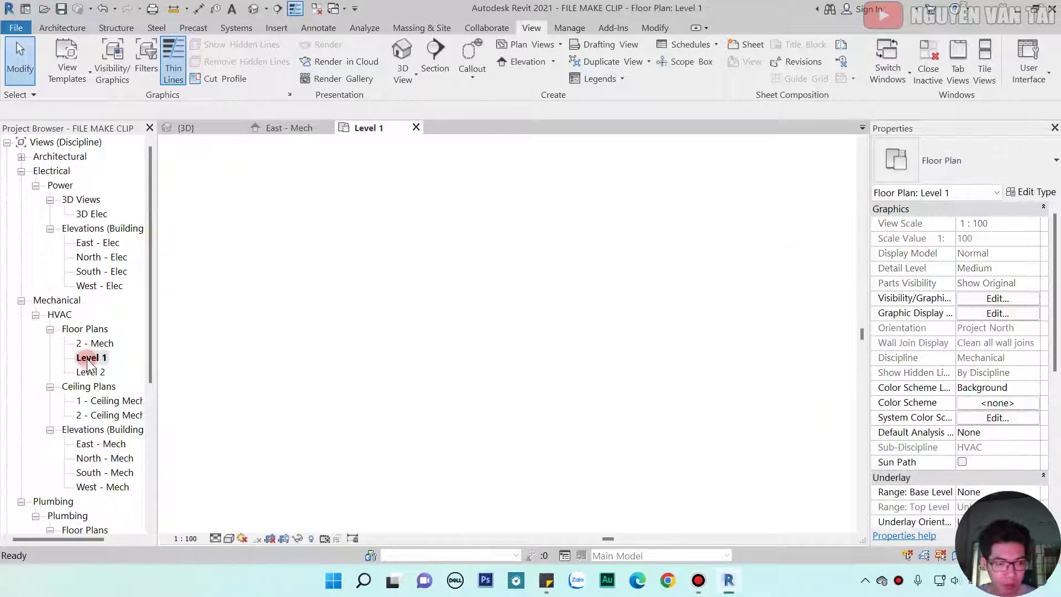
scroll(505, 282, "up", 3)
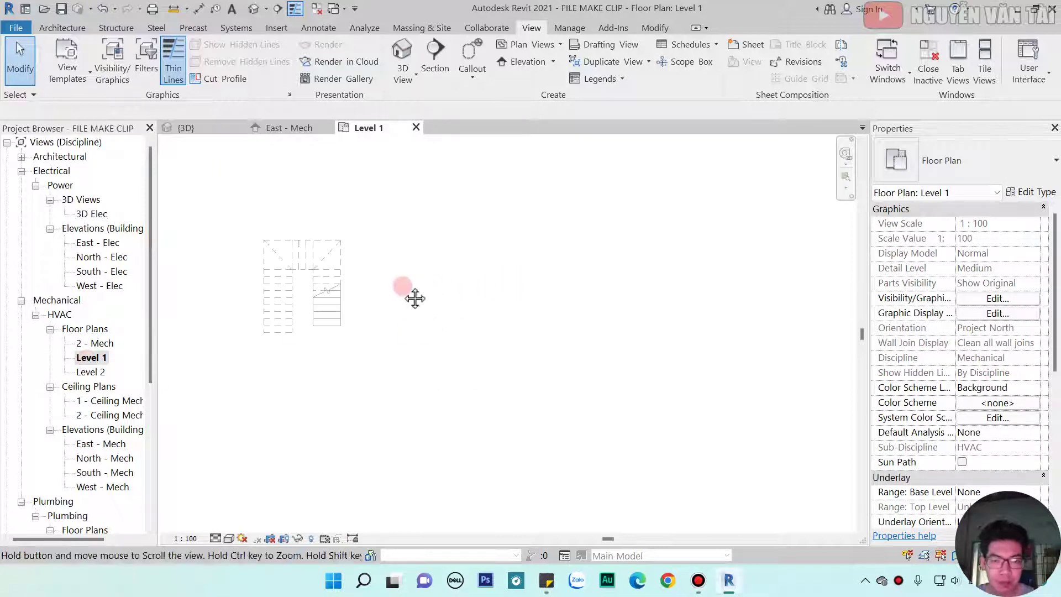
scroll(549, 359, "up", 2)
scroll(454, 365, "up", 1)
- Place aligned dimensions for the 1000 left flight width and 3300 overall length
key("d")
key("i")
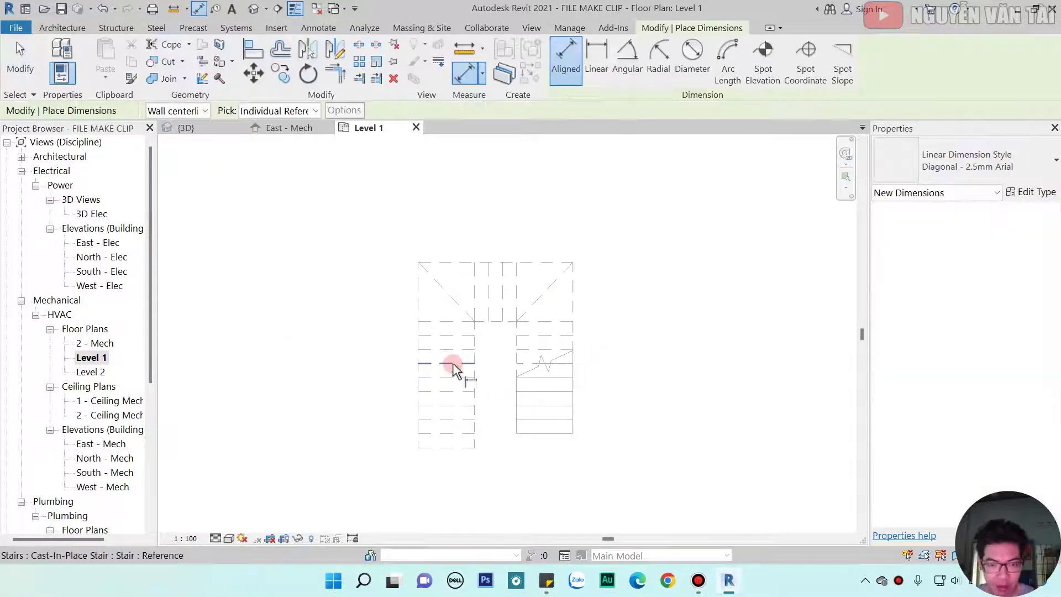
left_click(421, 385)
left_click(472, 372)
middle_click_drag(467, 489, 465, 412)
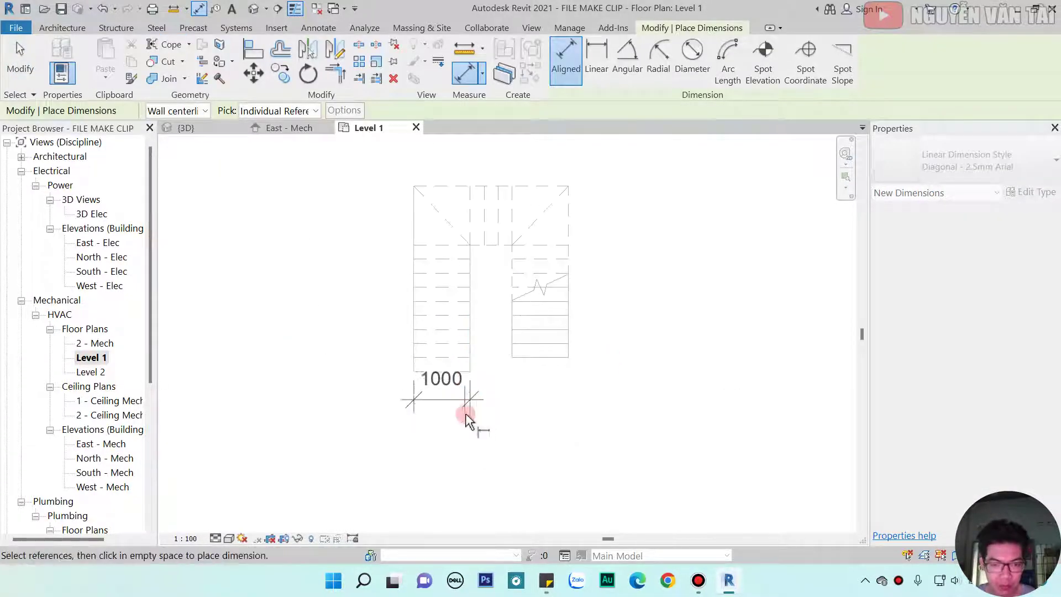
left_click(469, 434)
left_click(433, 371)
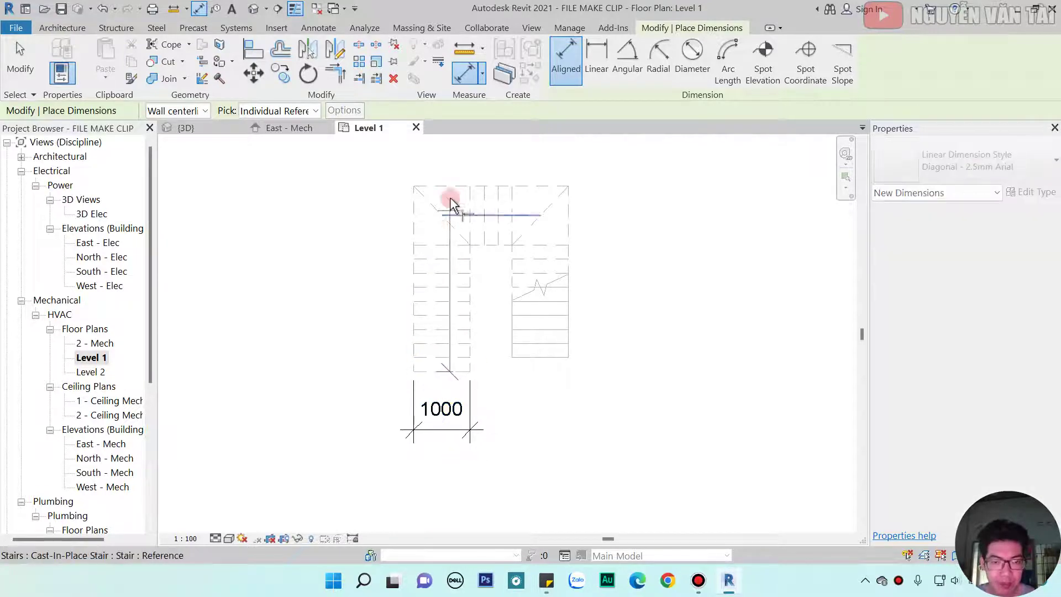
left_click(433, 191)
left_click(383, 210)
- Add the 2750 overall width, the 750 gap and the 1000 right flight dimensions
middle_click_drag(451, 240, 432, 317)
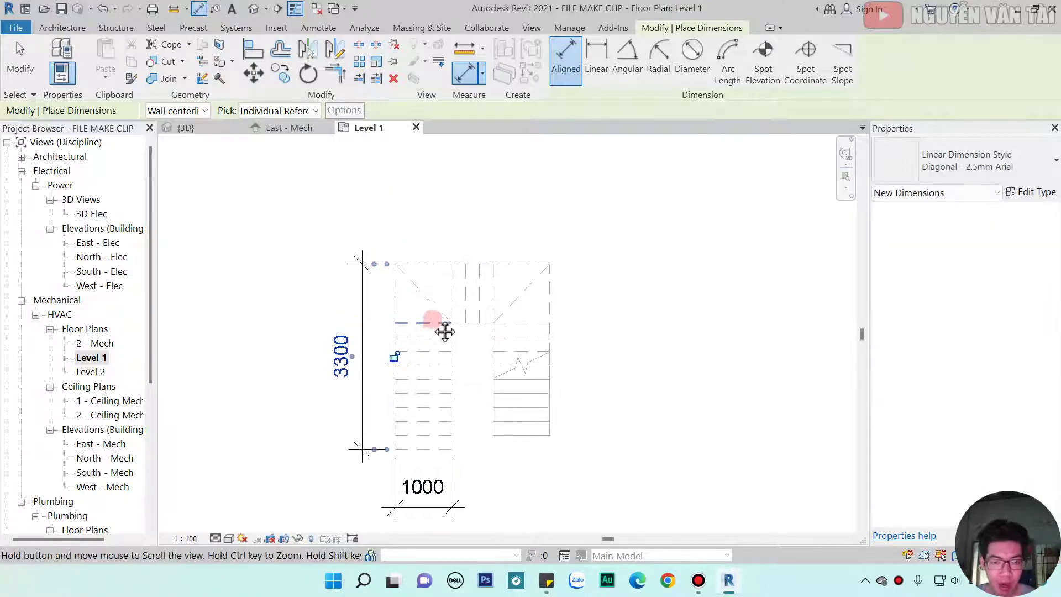
left_click(396, 298)
left_click(549, 304)
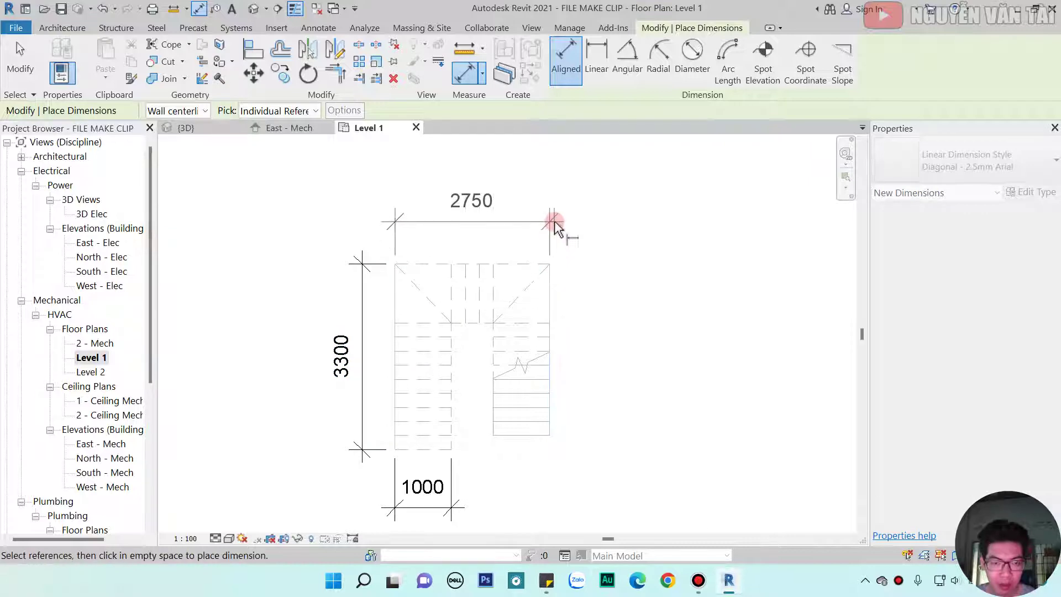
left_click(553, 222)
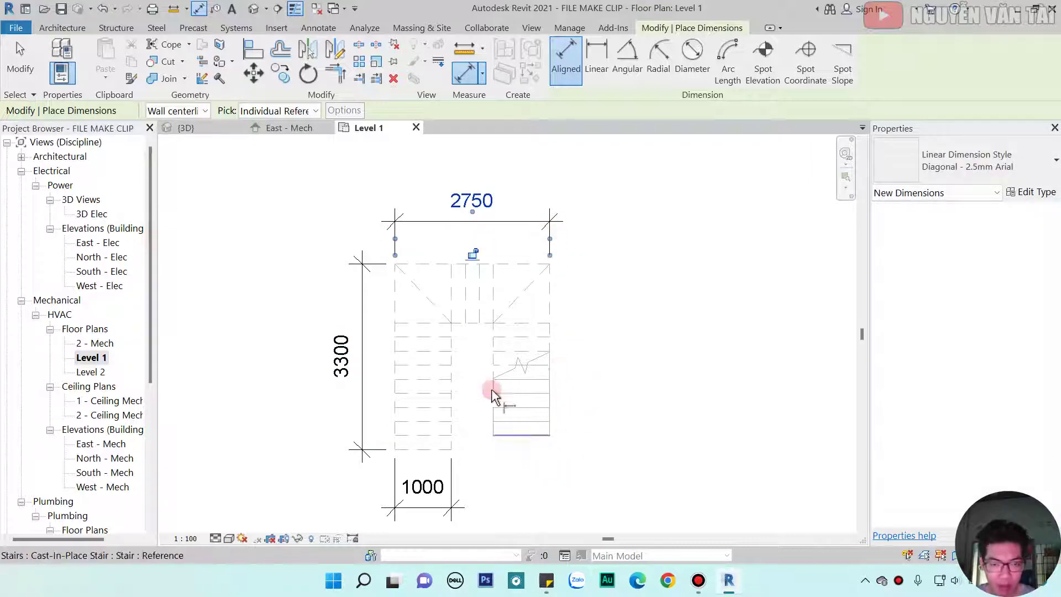
left_click(452, 354)
left_click(488, 354)
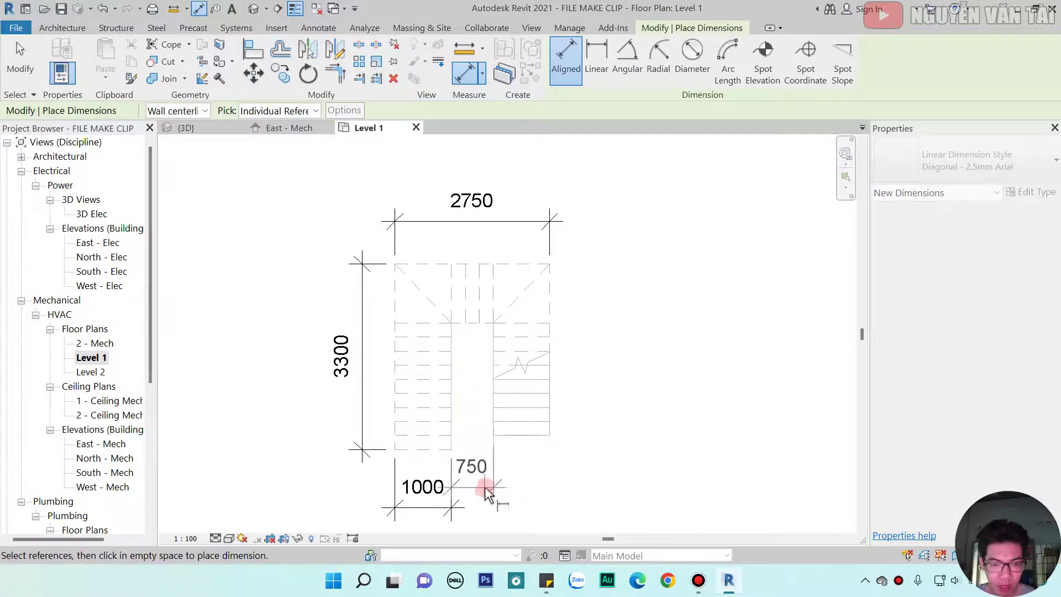
left_click(488, 514)
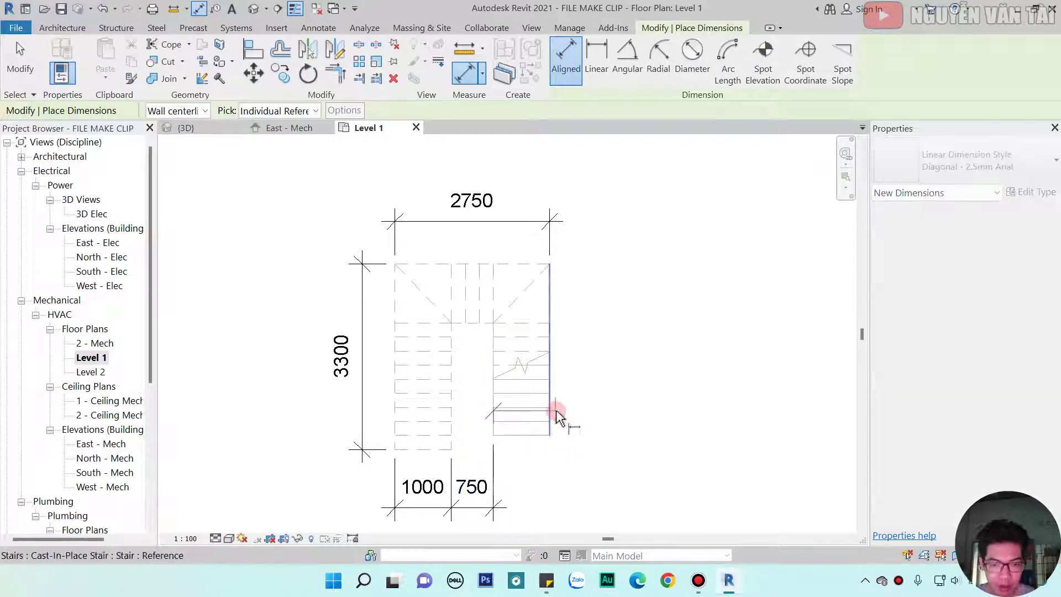
left_click(552, 426)
left_click(532, 508)
scroll(533, 475, "down", 1)
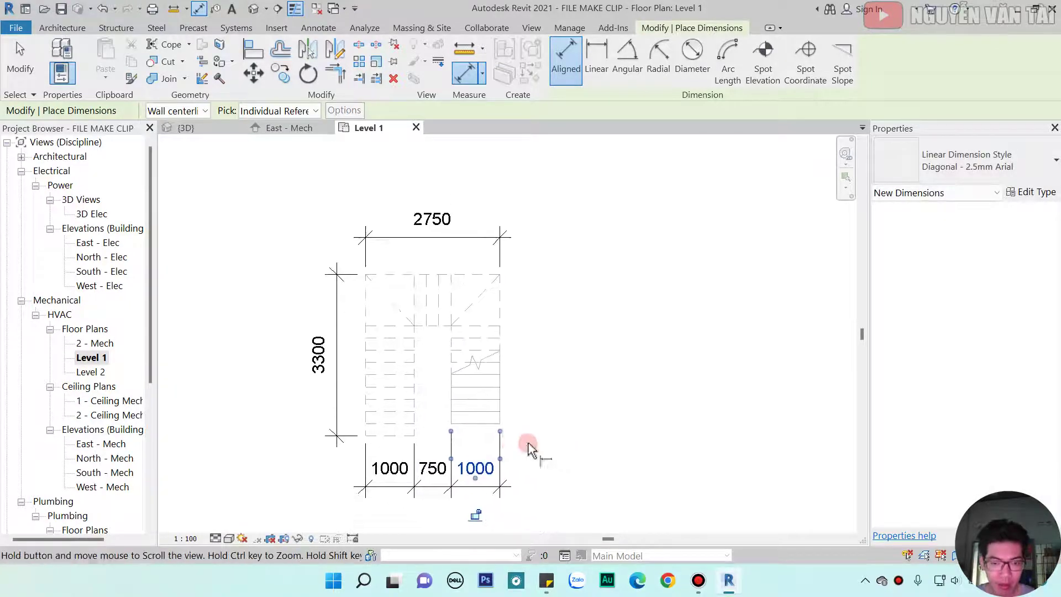
middle_click_drag(533, 445, 483, 438)
key("Escape")
key("Escape")
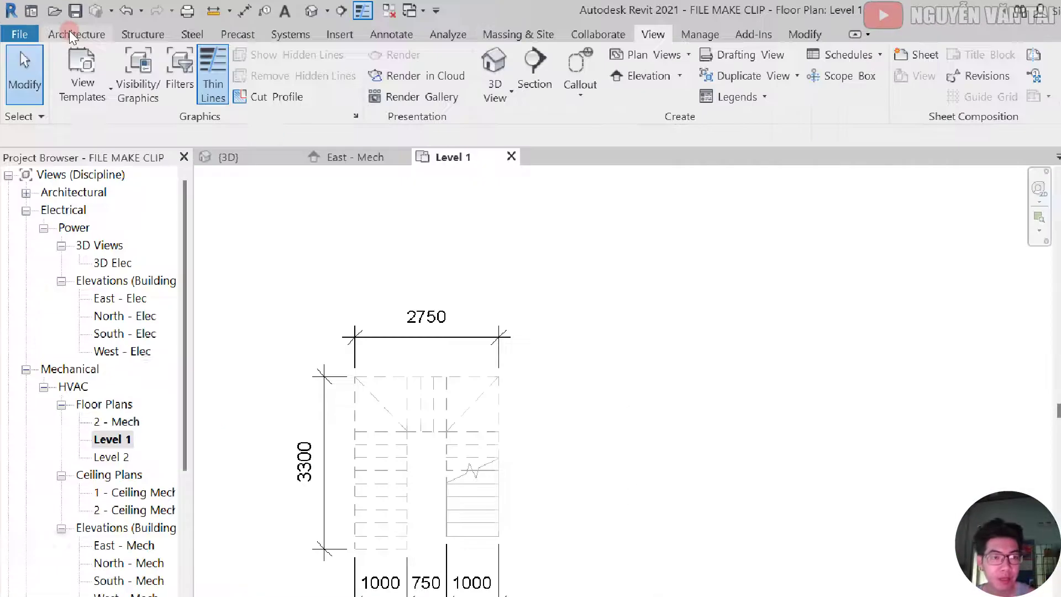
- Start a new stair with the Architecture tab's Stair tool
left_click(70, 33)
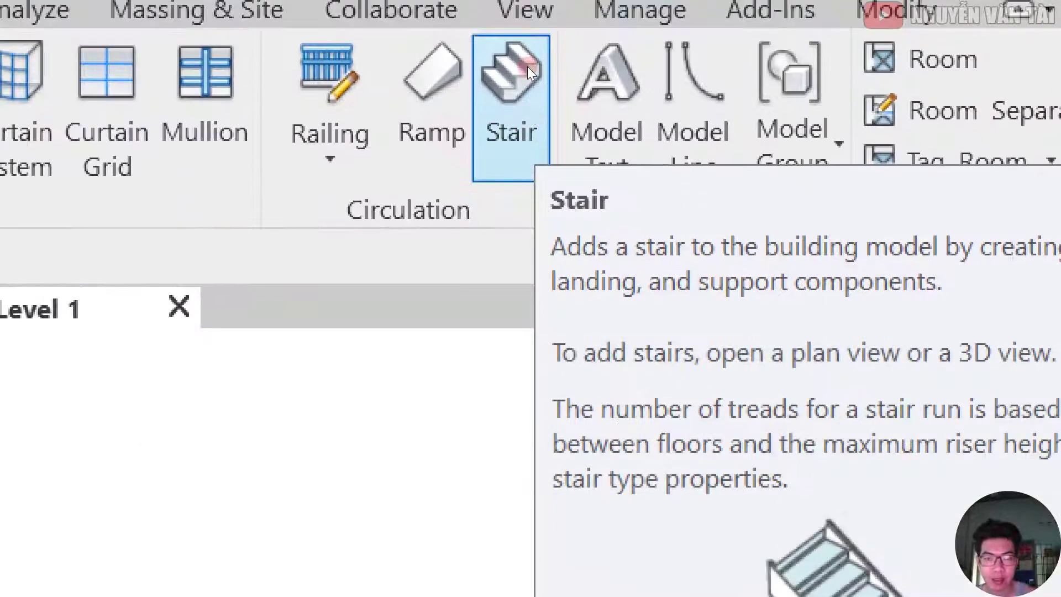
left_click(533, 74)
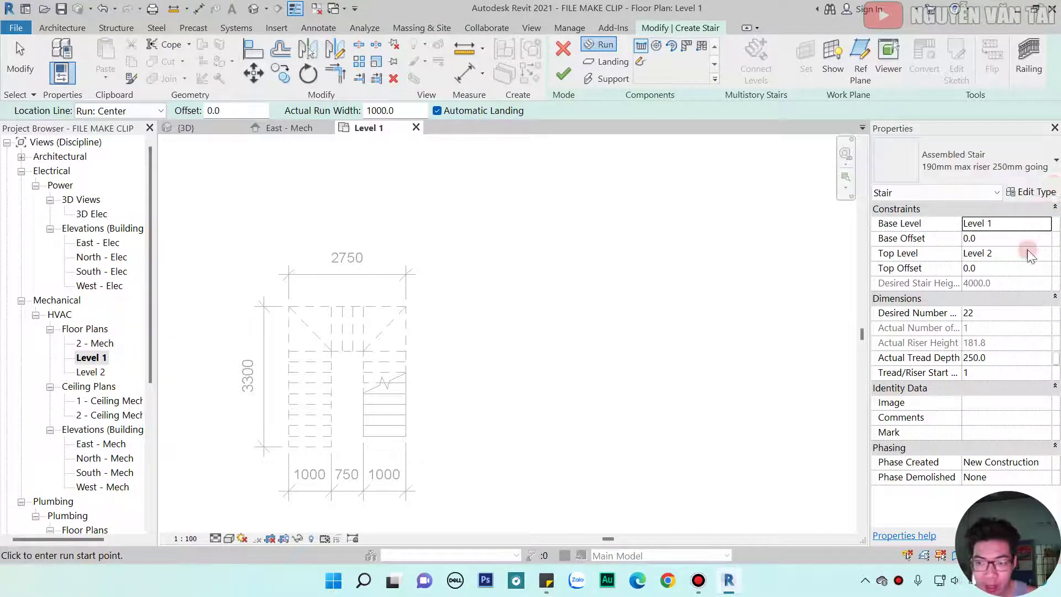
left_click(1050, 166)
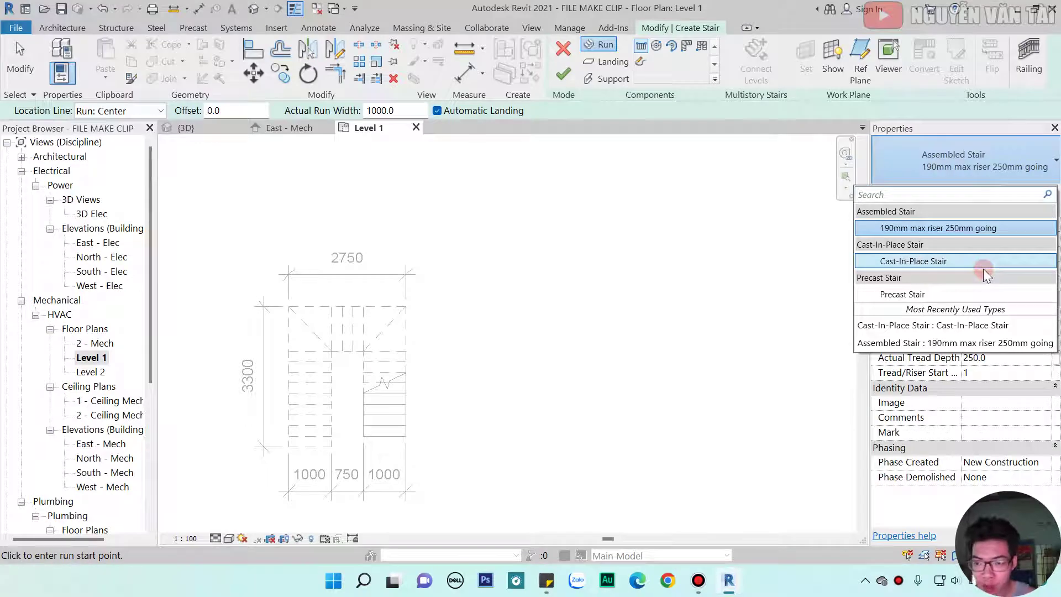
left_click(983, 269)
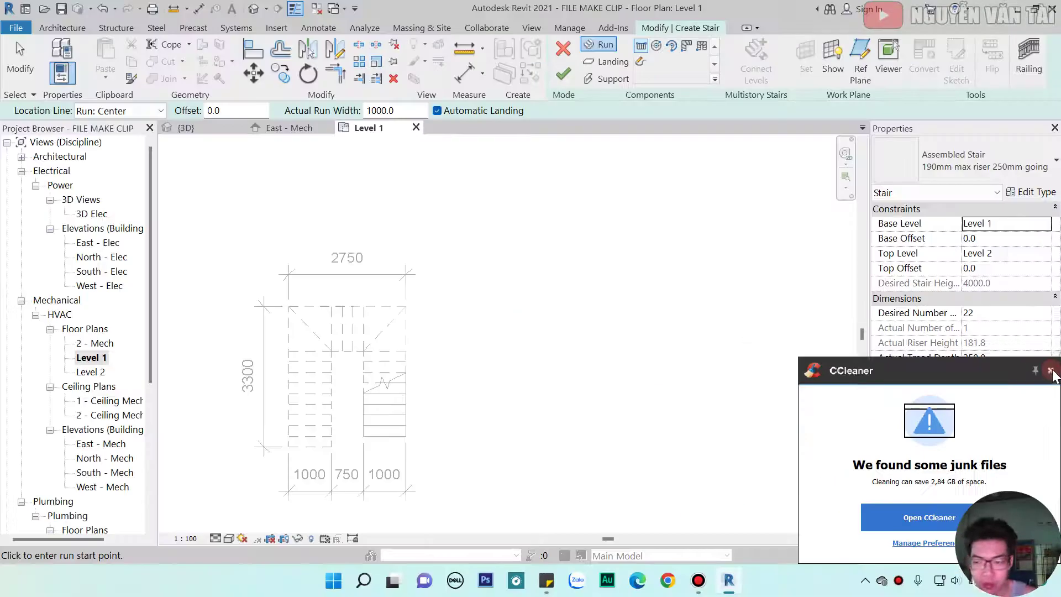
- Dismiss the cleanup popup, abandon the standard run and switch to Create Sketch
left_click(1051, 371)
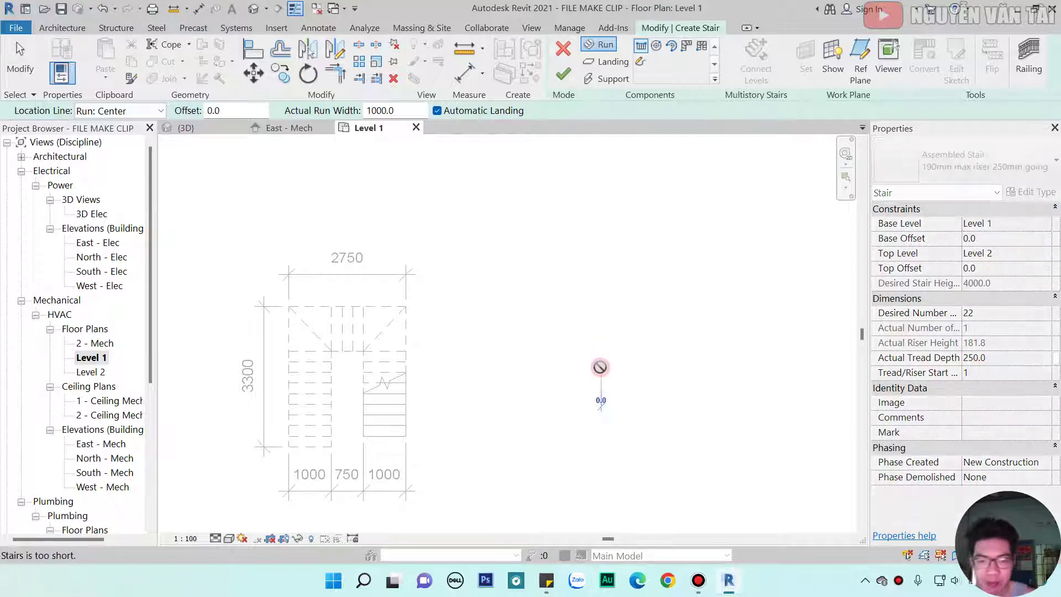
left_click(603, 367)
key("Escape")
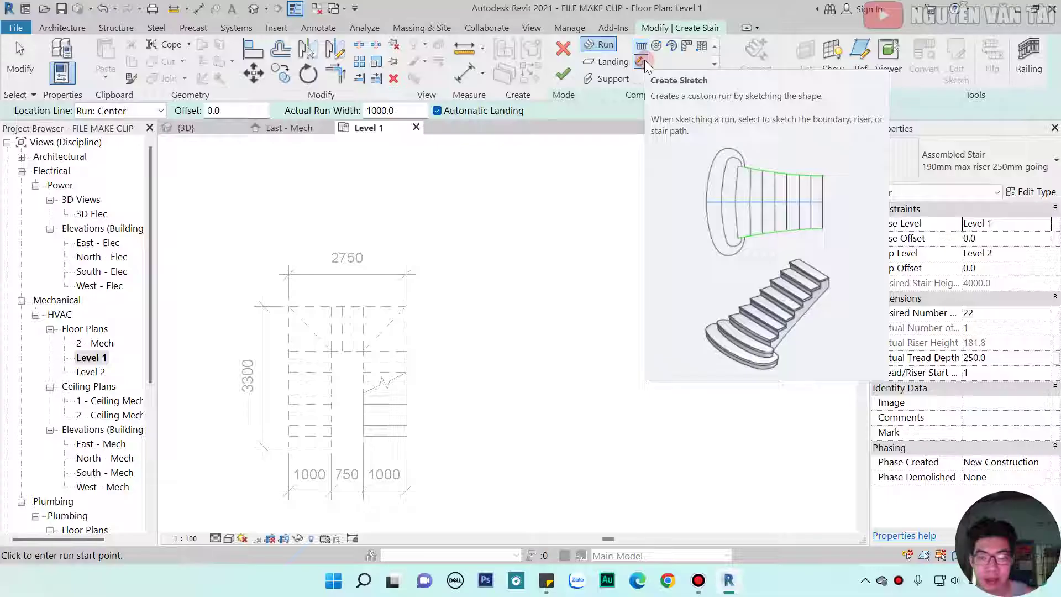
left_click(645, 60)
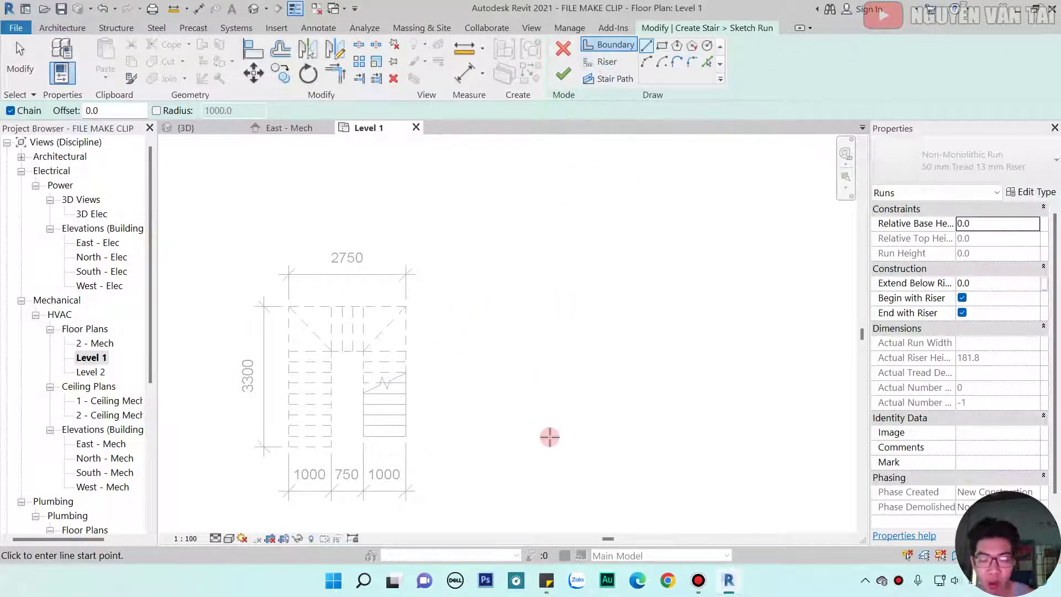
- Draw a 3000 mm vertical boundary line right of the existing stair
left_click(608, 66)
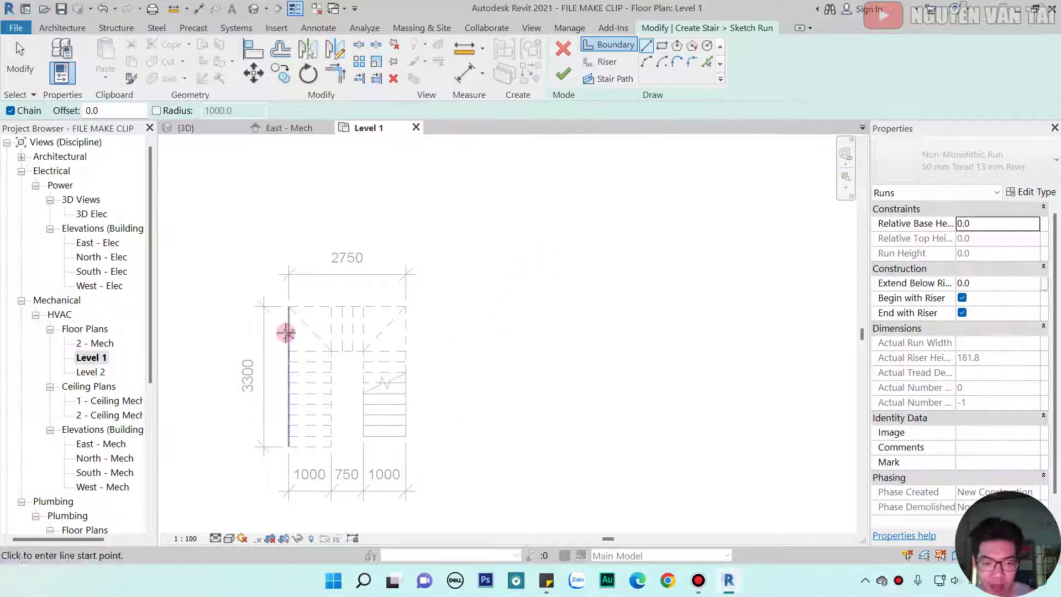
left_click(524, 292)
type("30")
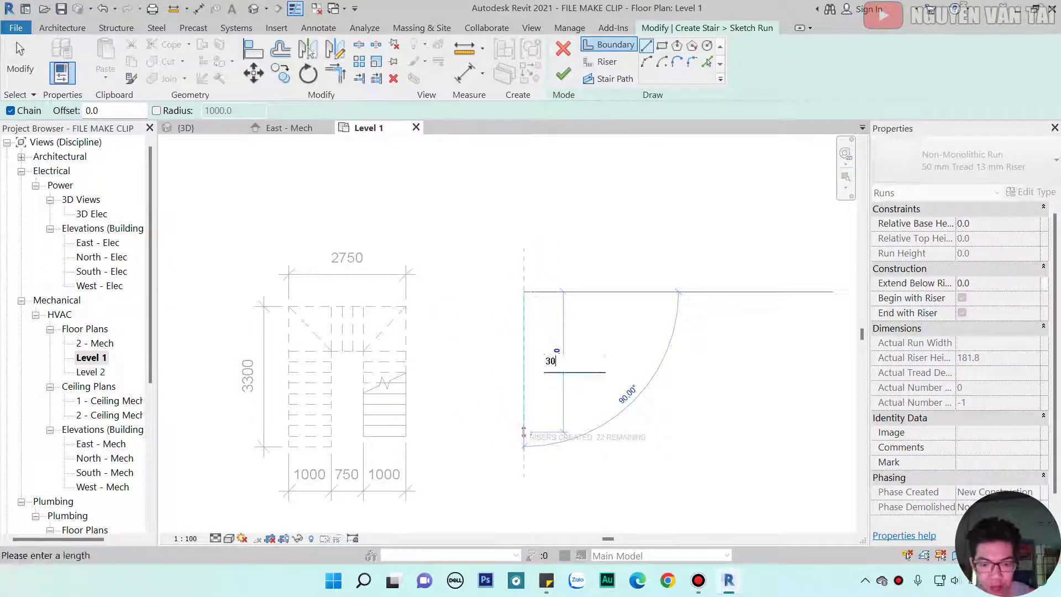
type("0")
key("Return")
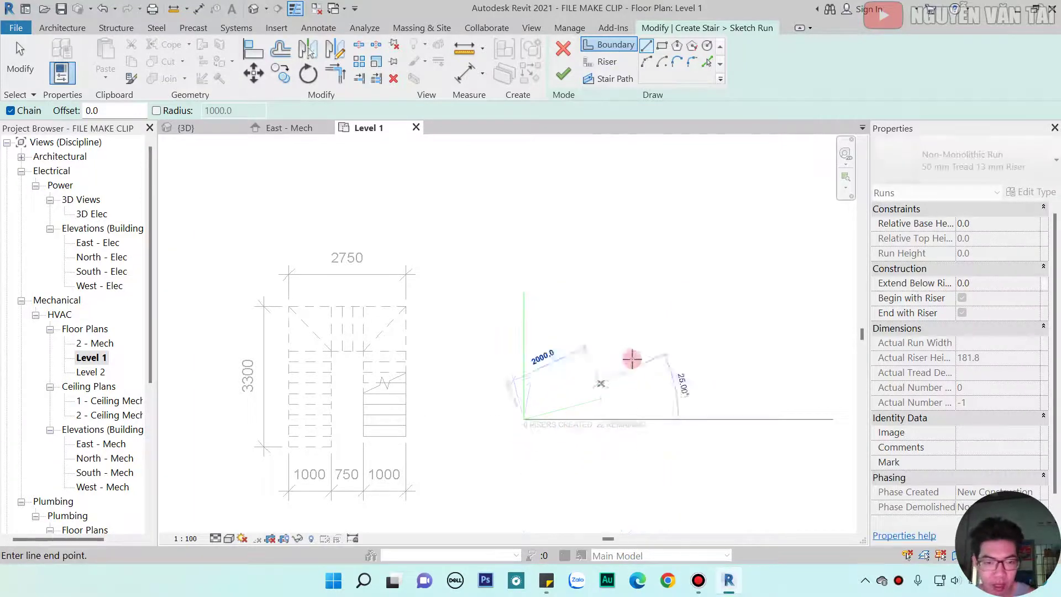
key("Escape")
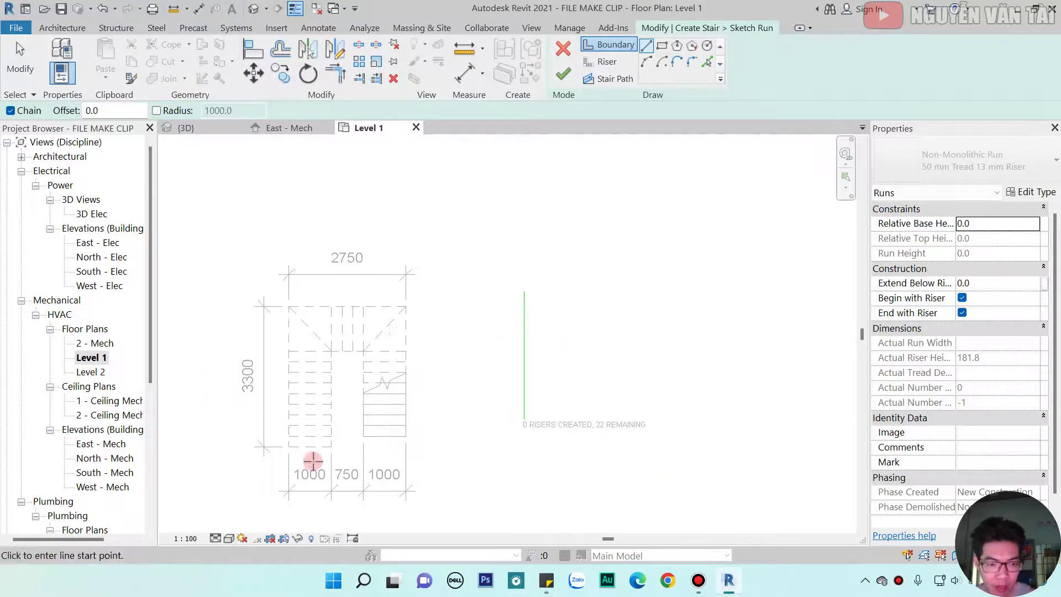
scroll(312, 466, "up", 2)
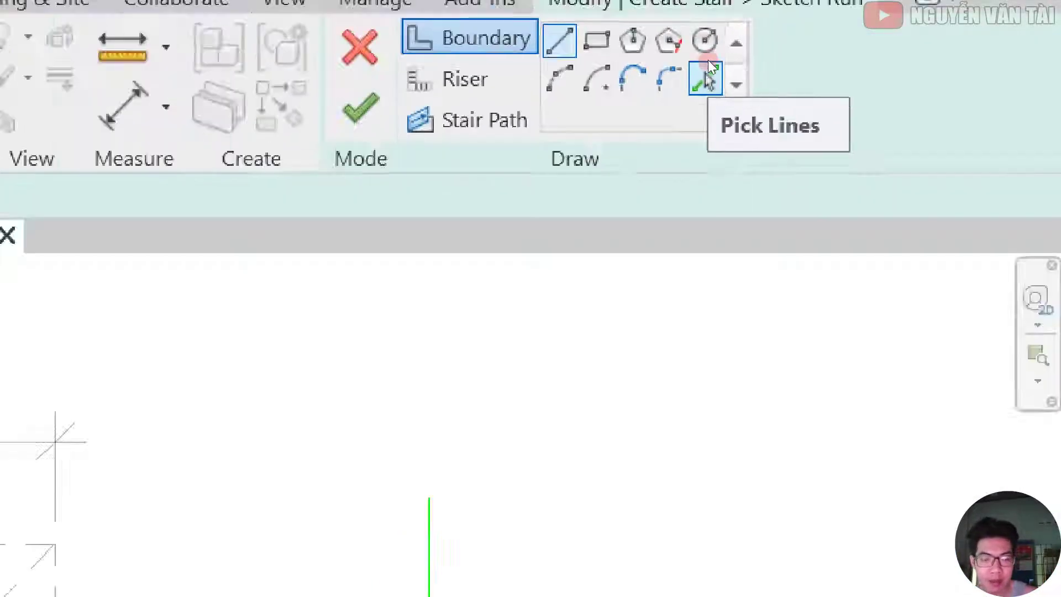
- Use Pick Lines to add a boundary line offset 1000 mm from the first
left_click(708, 60)
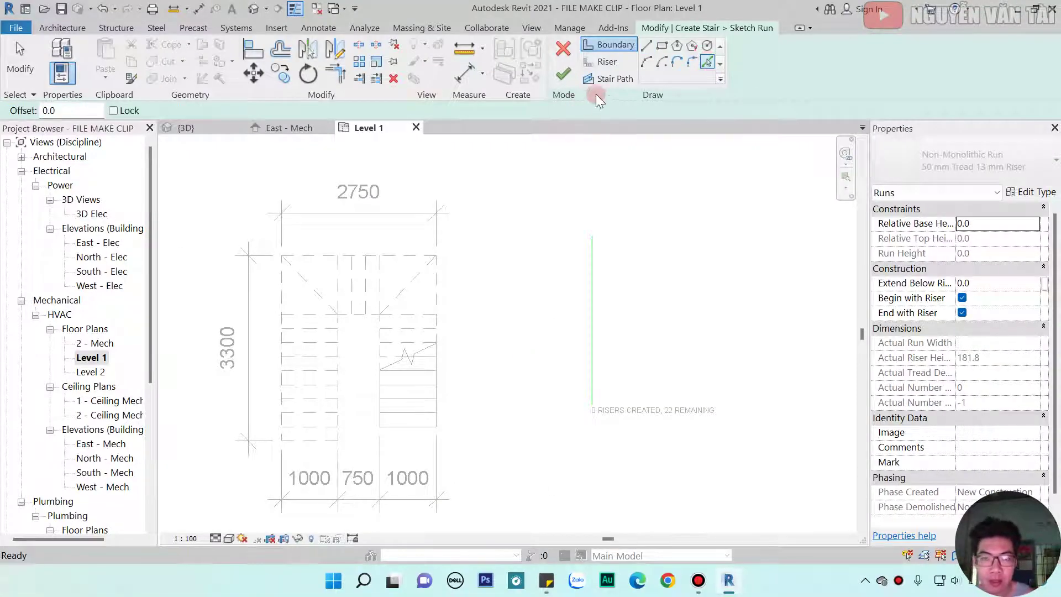
left_click(71, 110)
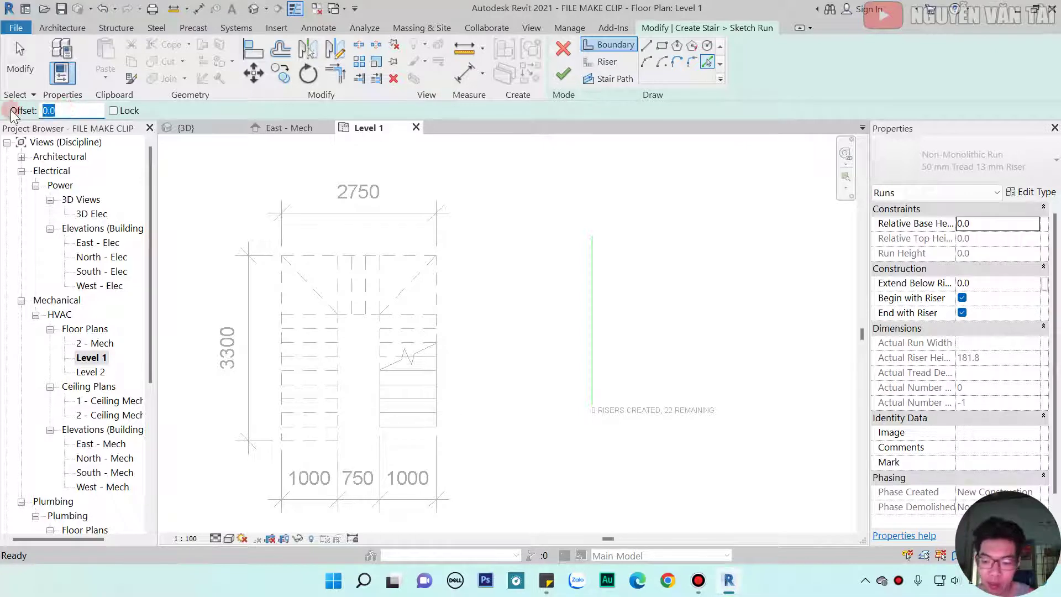
type("1000")
key("Return")
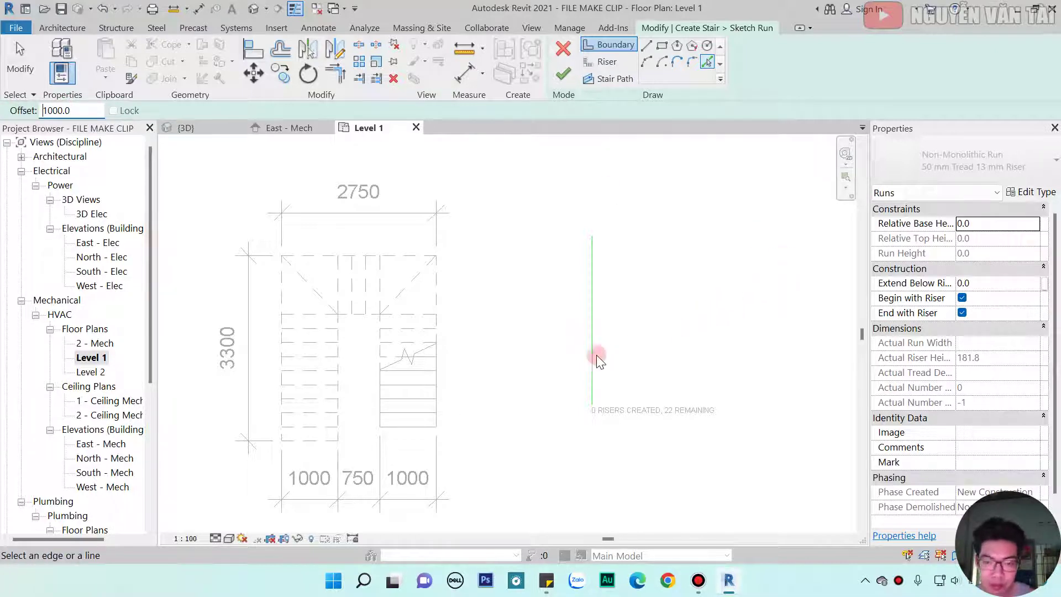
left_click(597, 352)
scroll(334, 407, "down", 1)
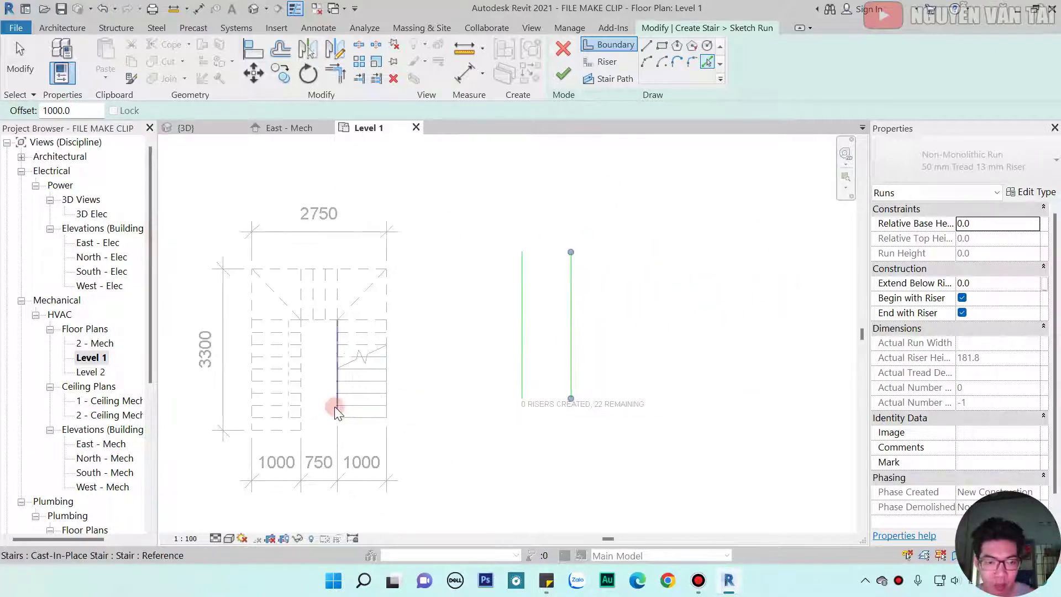
scroll(330, 462, "up", 2)
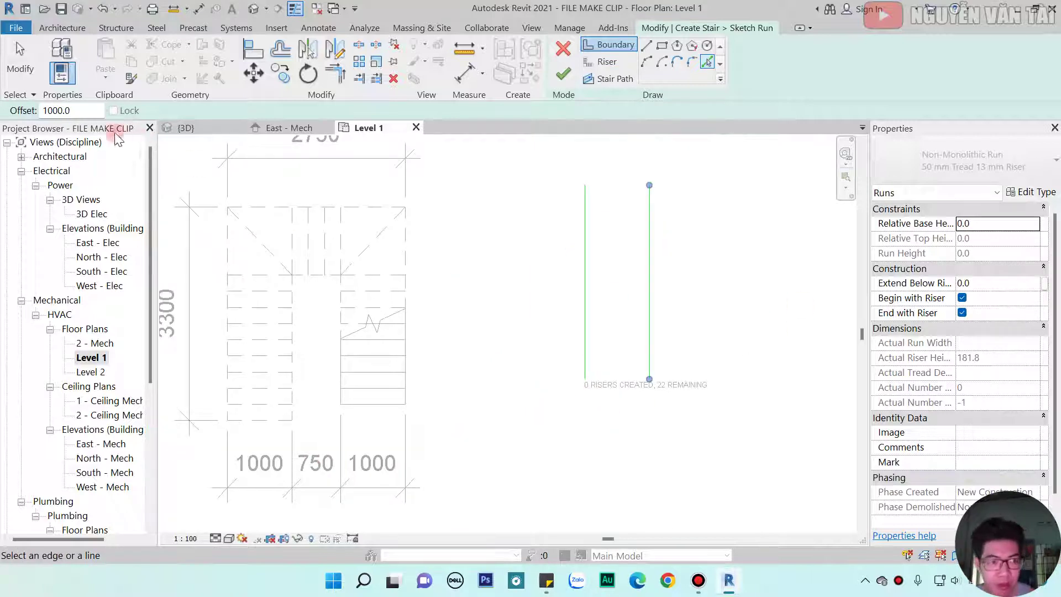
- Add two more boundary lines, offset 750 mm and then 1000 mm further right
double_click(78, 111)
type("75")
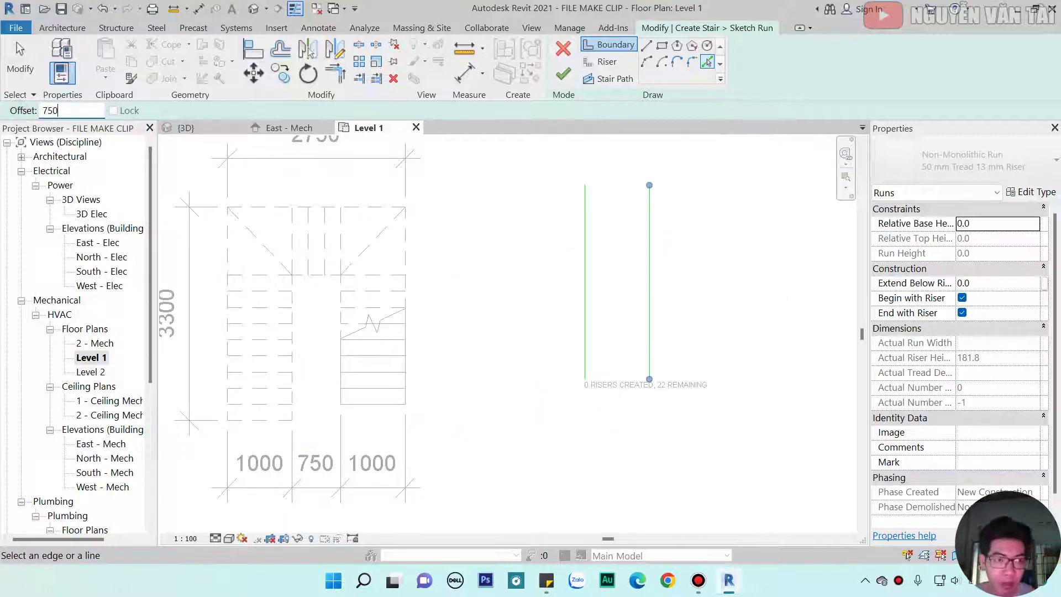
left_click(654, 327)
middle_click_drag(687, 325, 568, 343)
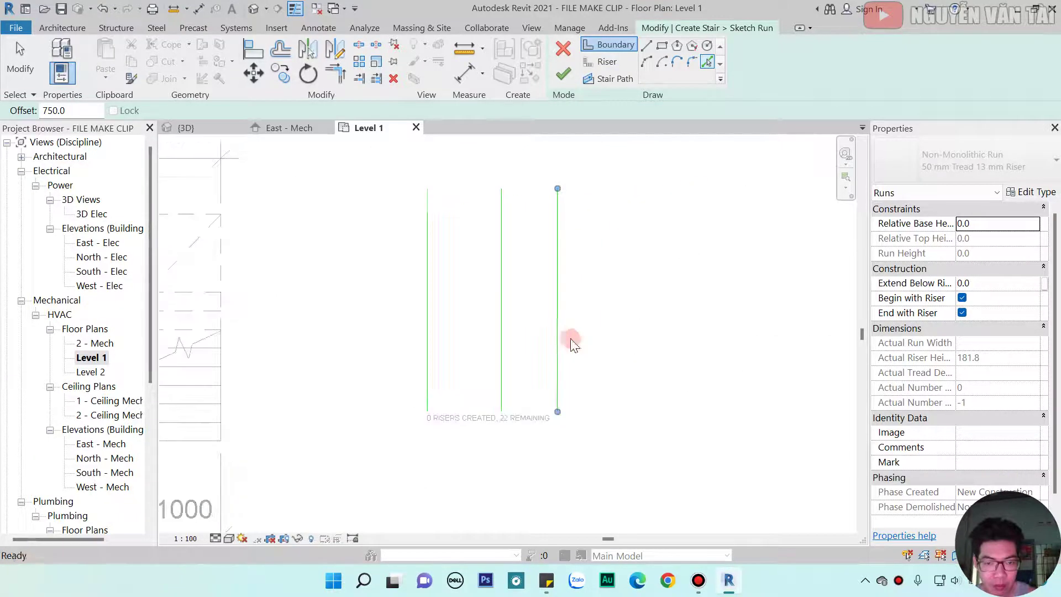
double_click(96, 111)
type("100")
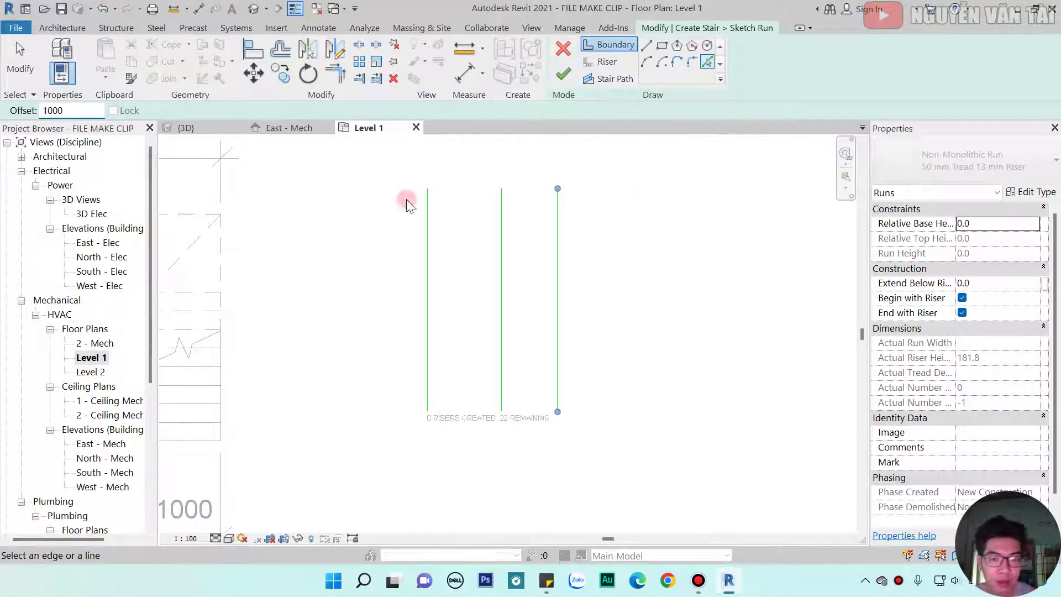
left_click(561, 293)
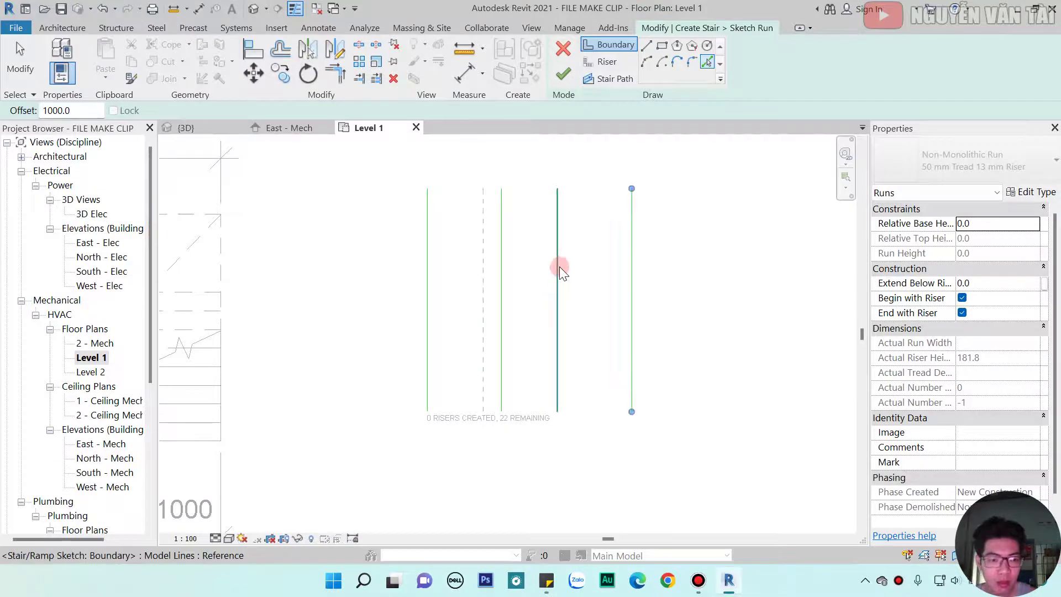
middle_click_drag(559, 266, 700, 384)
scroll(699, 383, "down", 2)
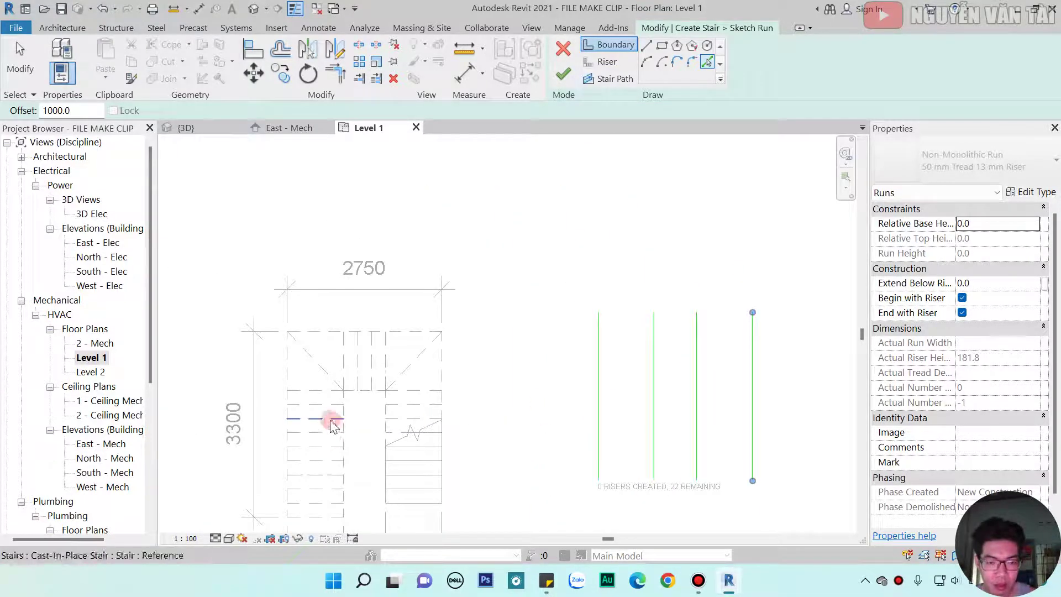
- Draw the horizontal 2750 boundary line across the tops of the outer lines
key("l")
key("i")
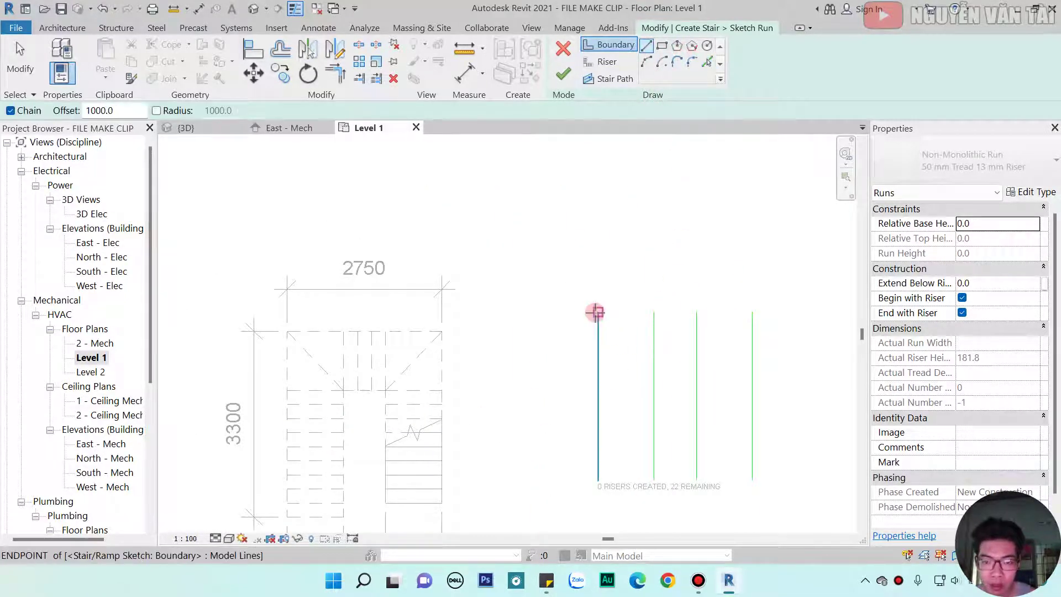
left_click(598, 312)
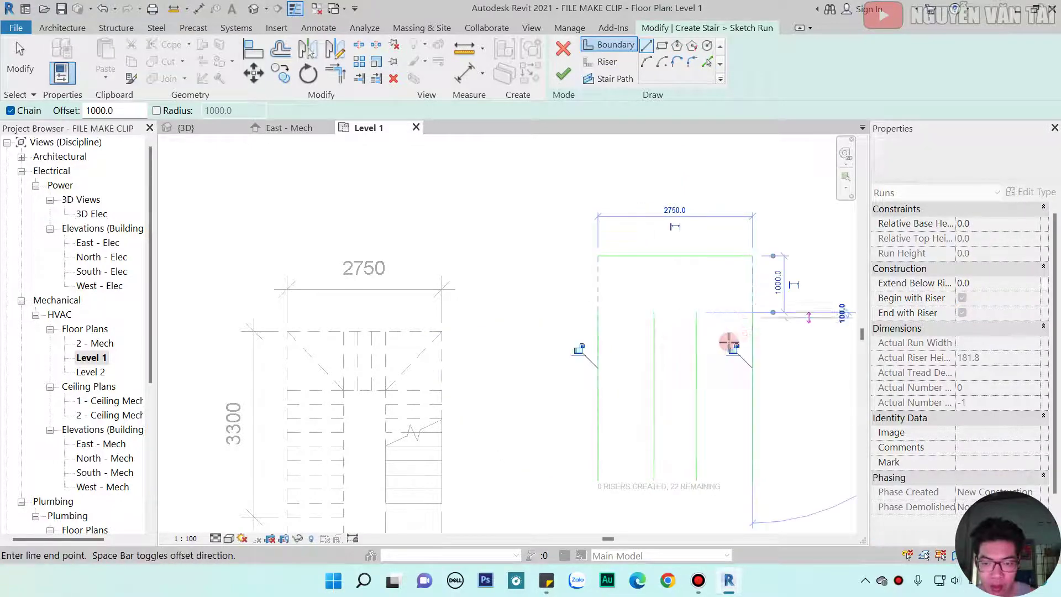
key("Escape")
key("Escape")
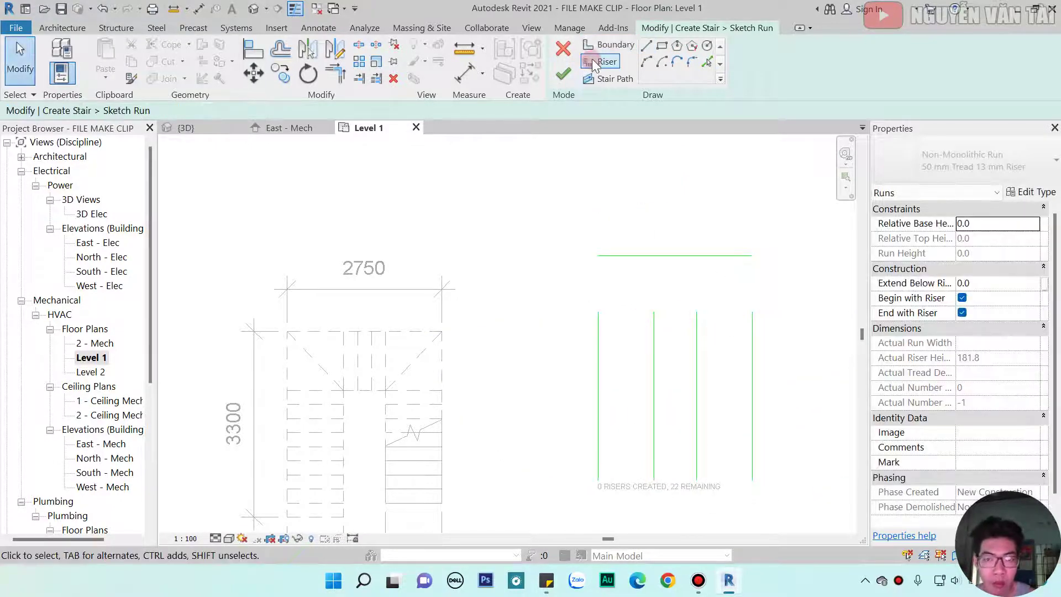
left_click(647, 46)
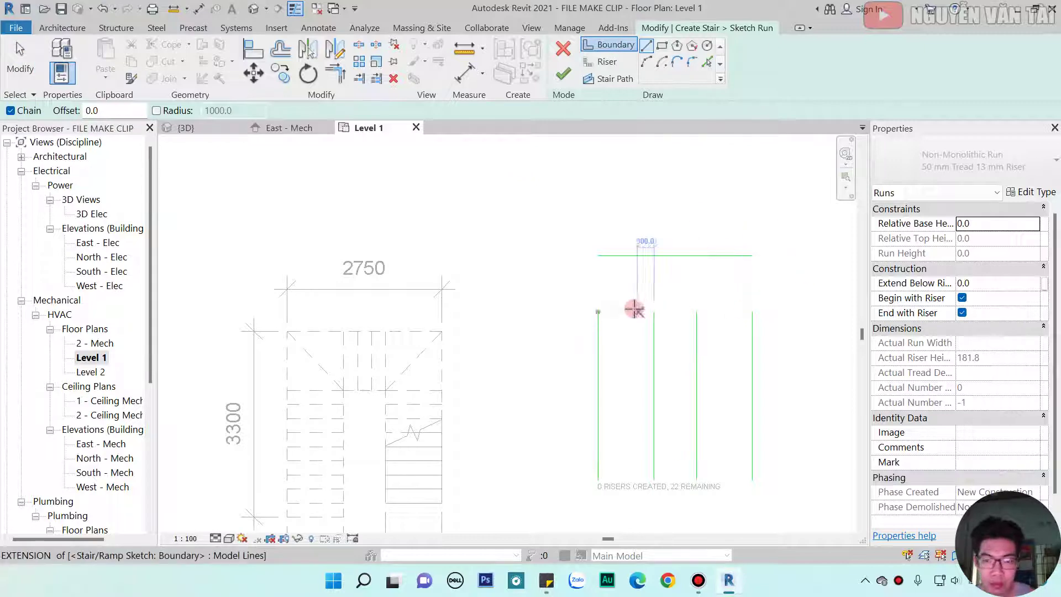
left_click(598, 312)
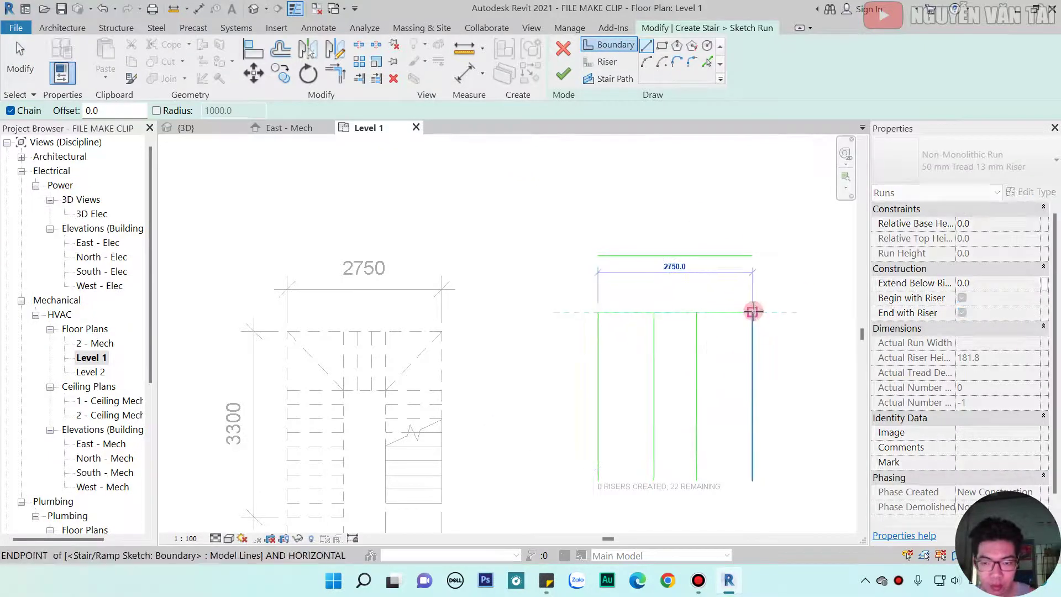
left_click(751, 312)
key("Escape")
key("Escape")
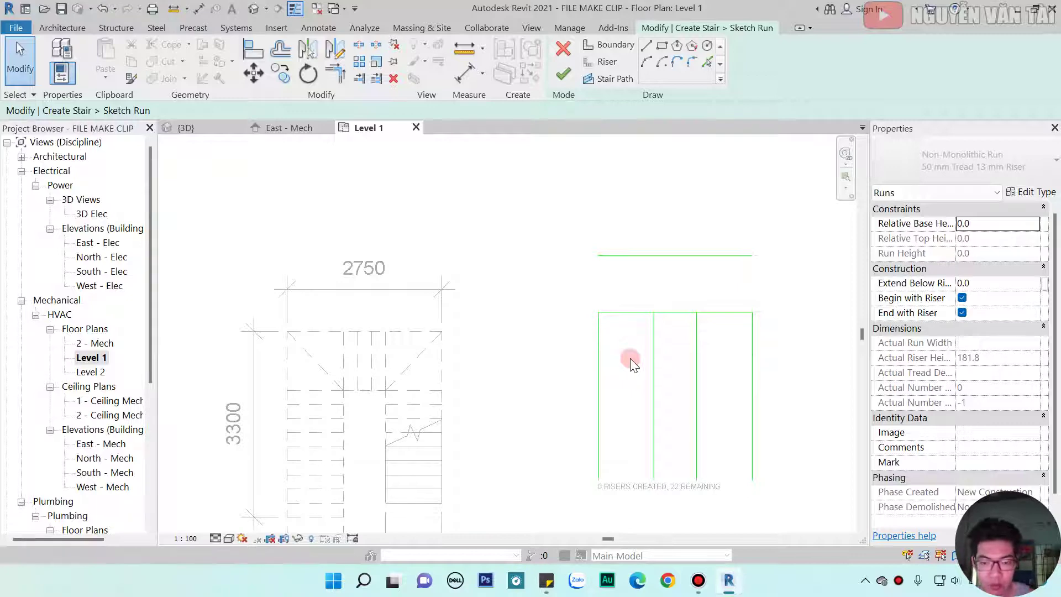
- Extend both outer boundary lines to meet the top 2750 line with Trim/Extend to Corner
left_click(658, 257)
left_click(360, 80)
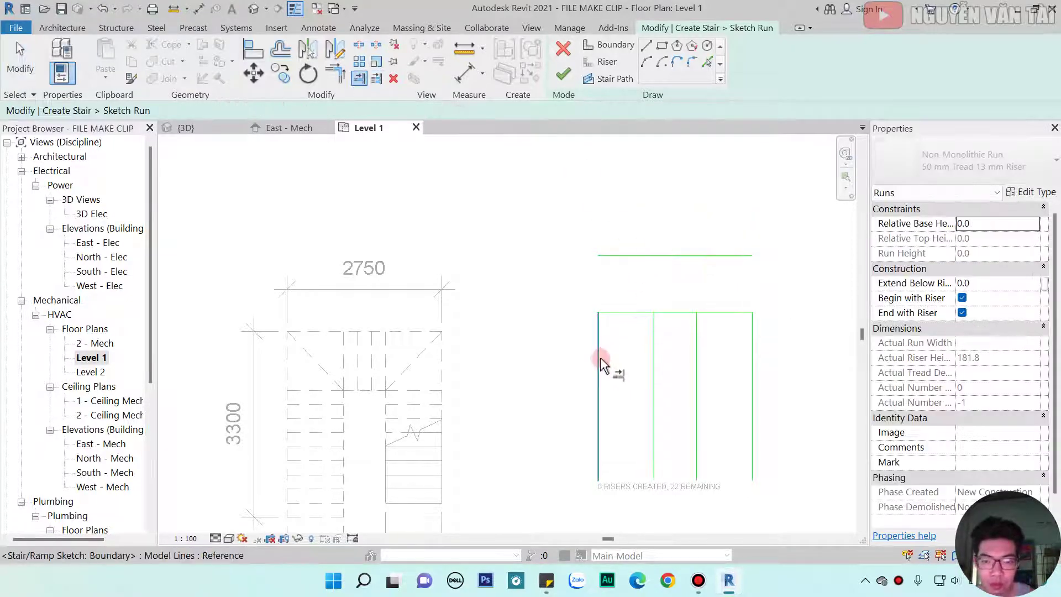
left_click(653, 275)
left_click(603, 350)
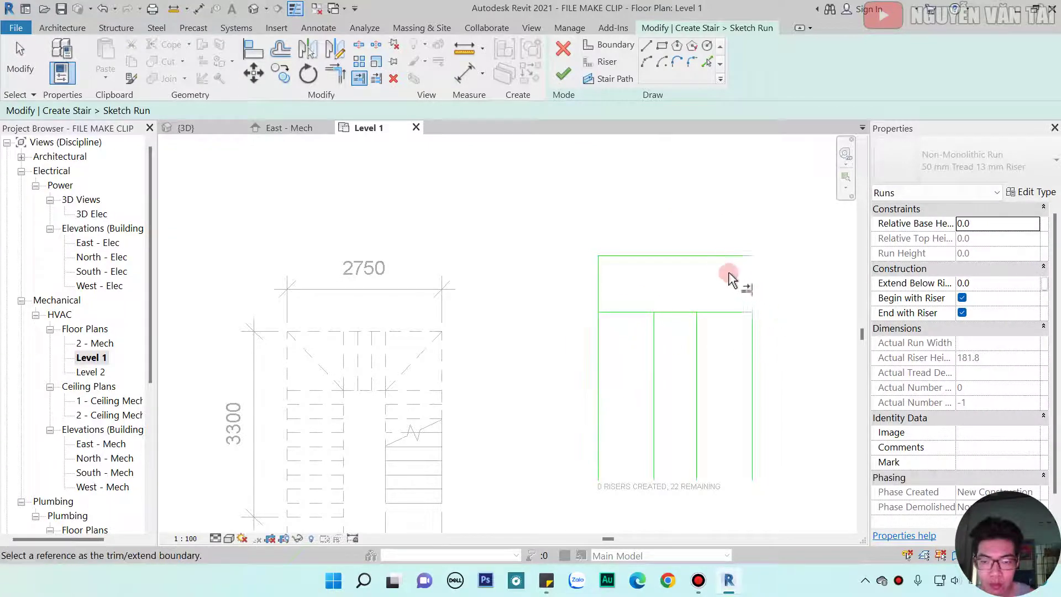
left_click(730, 277)
left_click(755, 345)
middle_click_drag(755, 345, 633, 367)
scroll(616, 356, "up", 2)
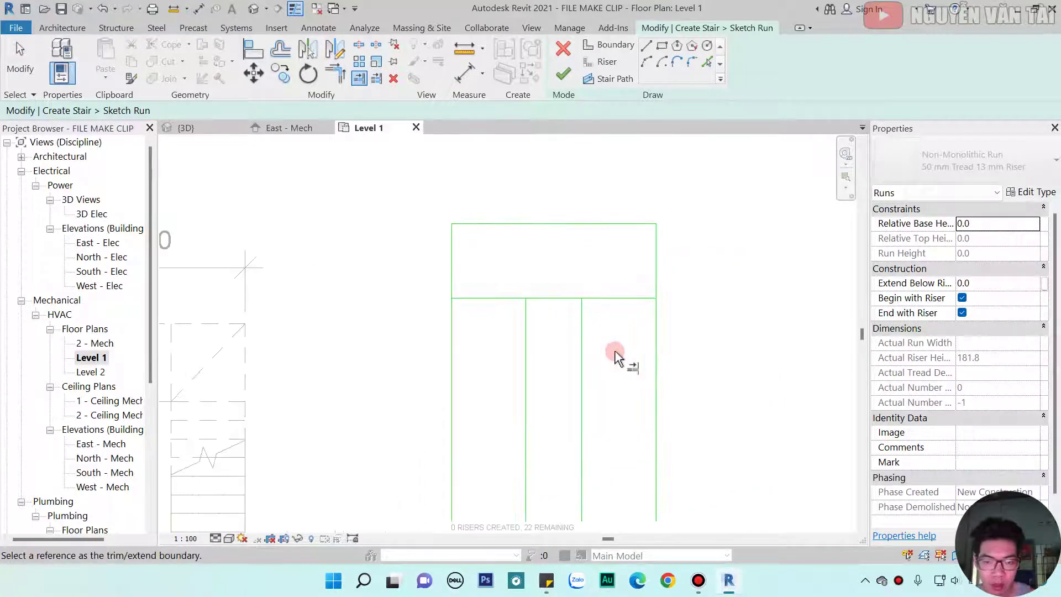
middle_click_drag(622, 332, 615, 355)
key("Escape")
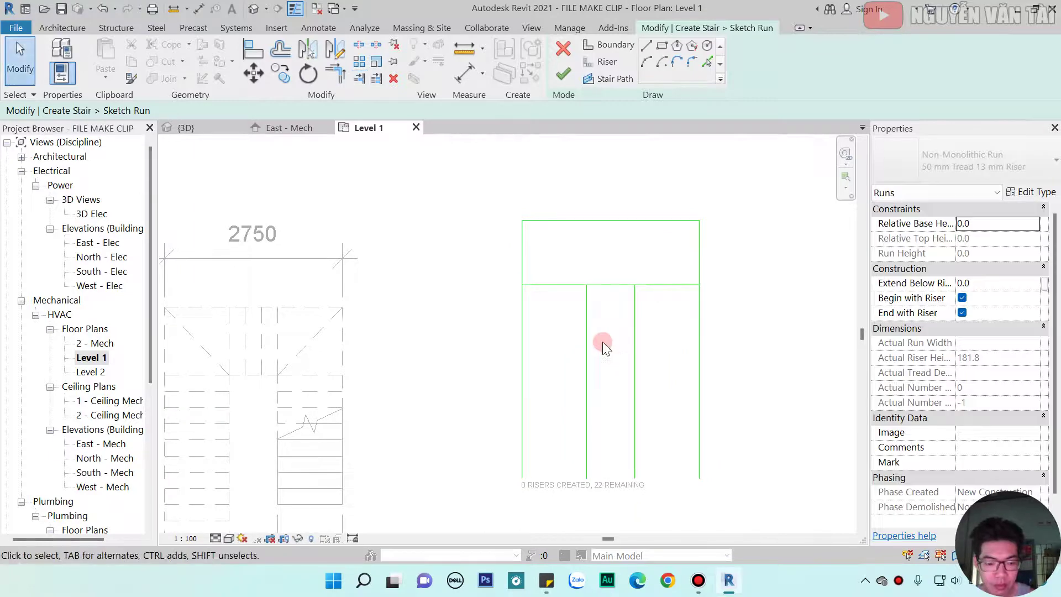
- Join the inner pair of boundary lines into a capped corner
left_click(599, 314)
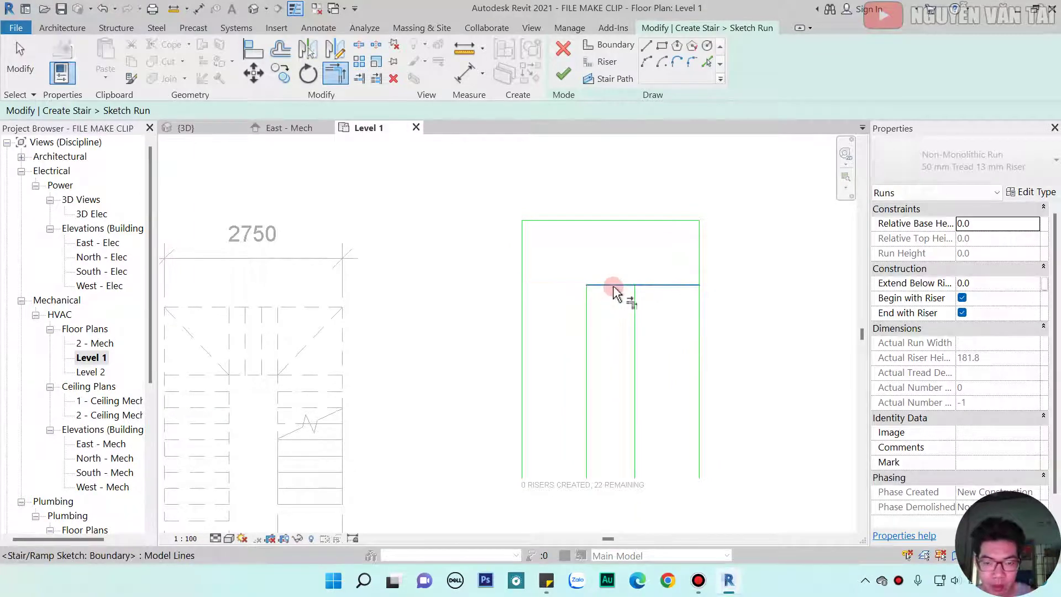
left_click(635, 298)
key("Escape")
scroll(658, 331, "down", 1)
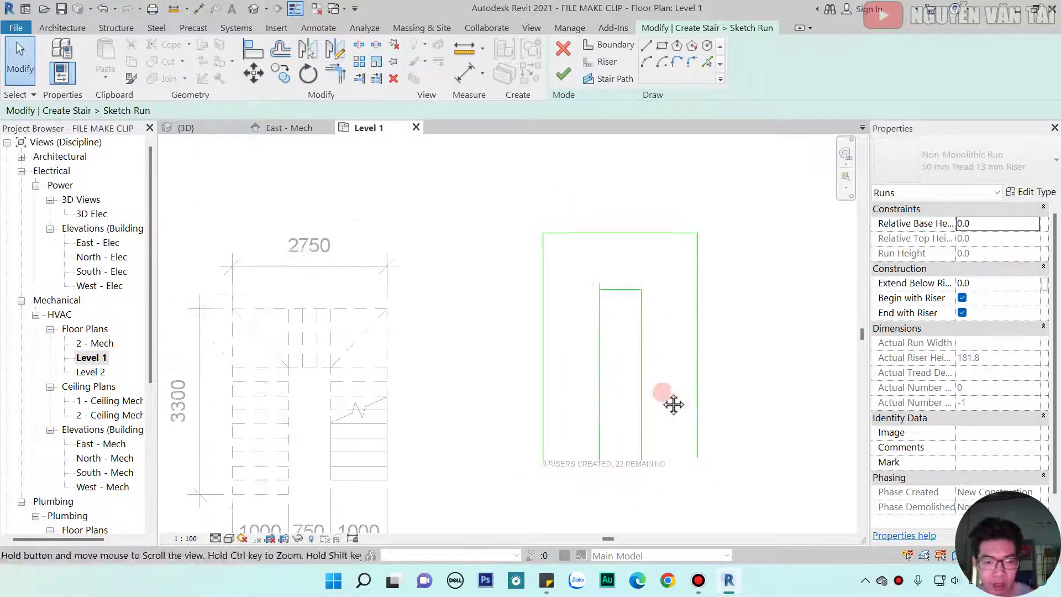
middle_click_drag(674, 404, 669, 379)
middle_click_drag(575, 254, 578, 315)
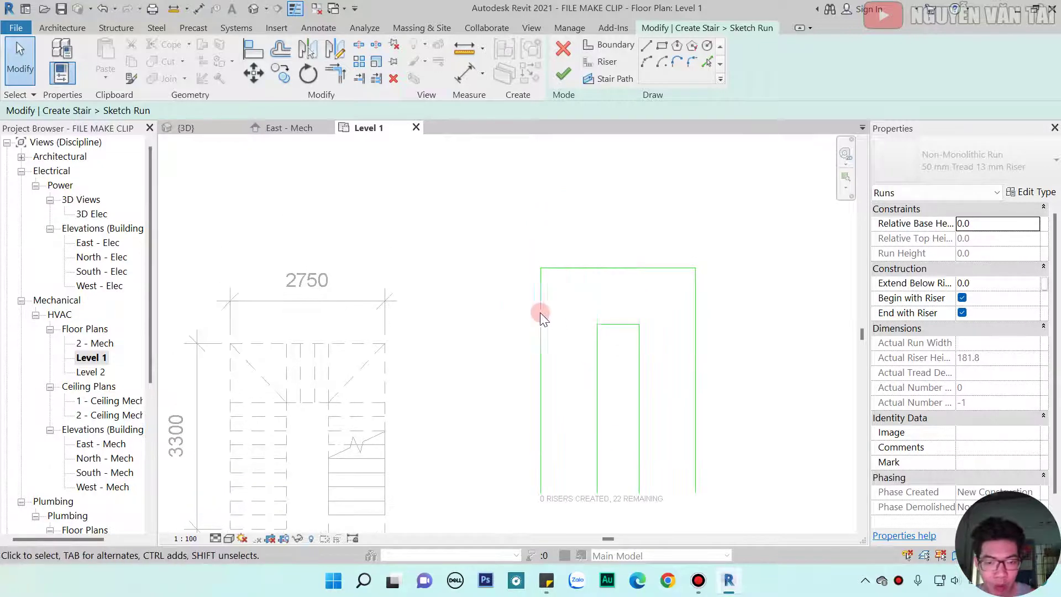
left_click(622, 297)
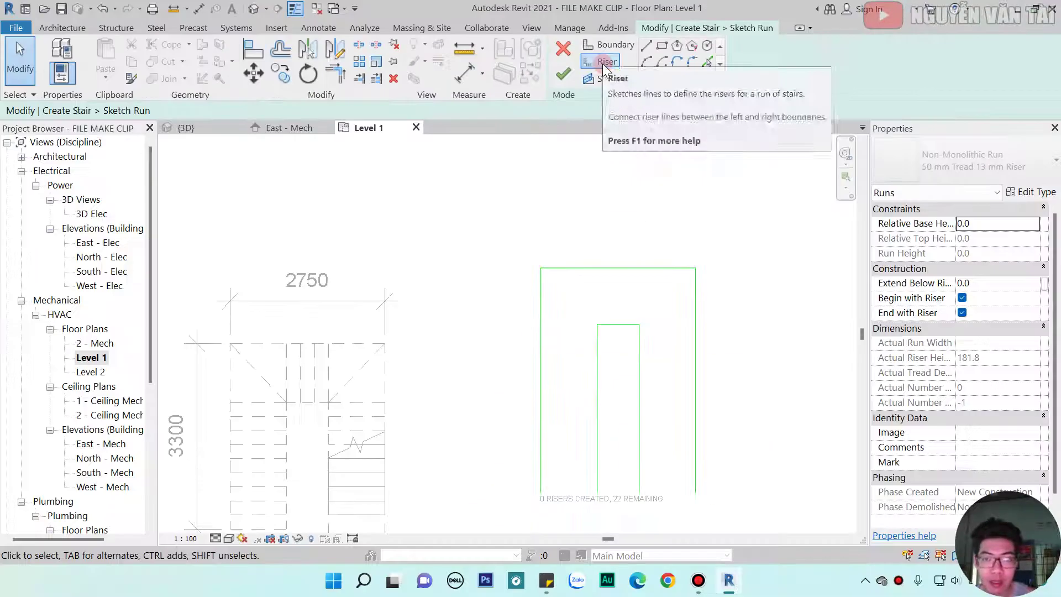
- Sketch the straight riser lines splitting the top landing
left_click(551, 328)
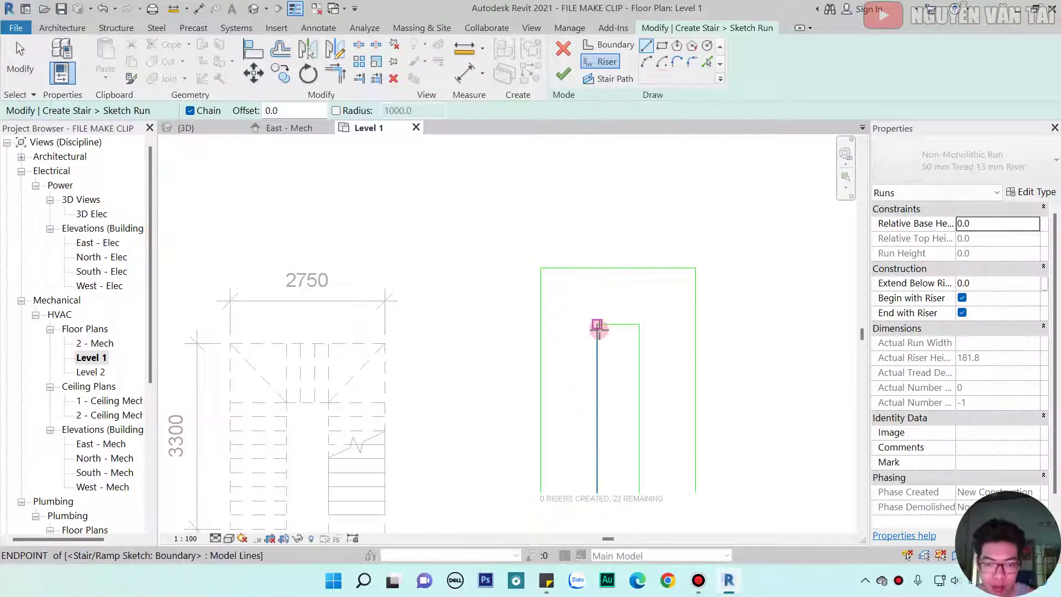
left_click(597, 324)
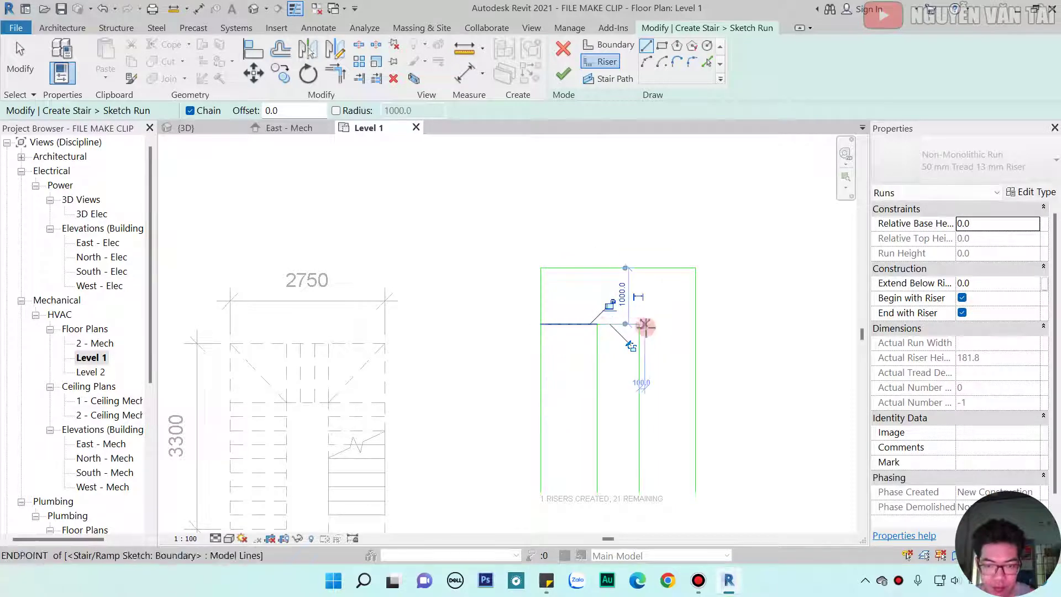
left_click(695, 324)
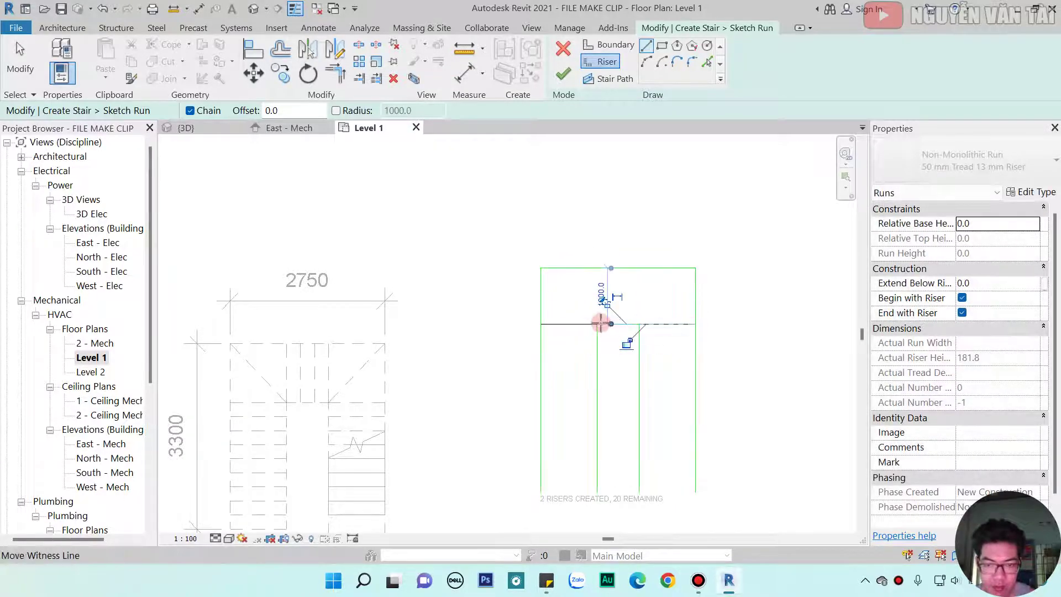
left_click(597, 324)
left_click(597, 268)
left_click(639, 325)
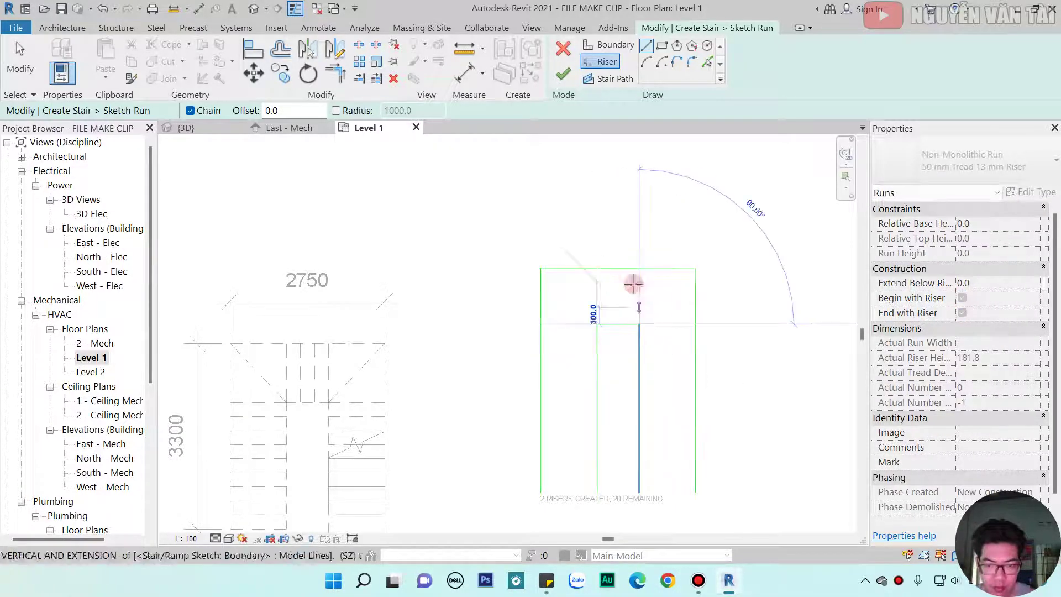
left_click(639, 268)
- Add the two diagonal winder risers across the landing's corner squares
left_click(597, 324)
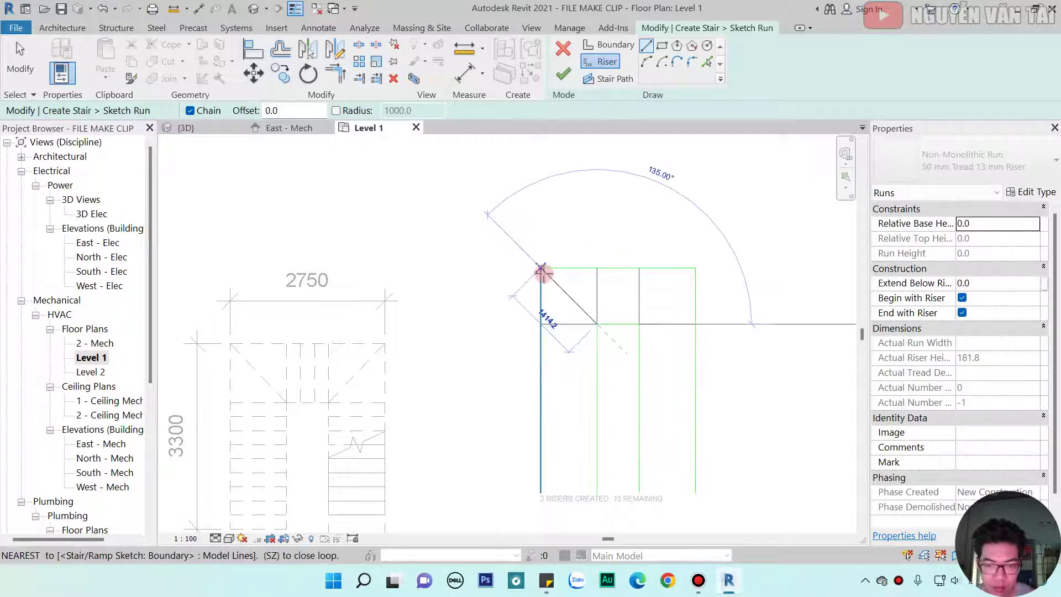
left_click(541, 268)
left_click(640, 324)
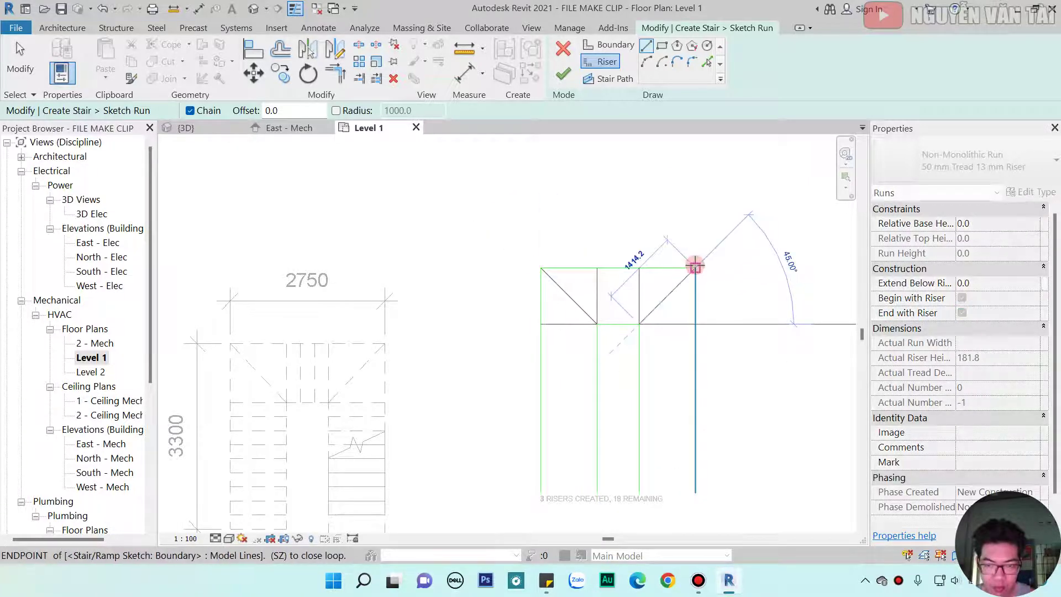
left_click(696, 268)
scroll(630, 304, "up", 3)
scroll(632, 300, "up", 1)
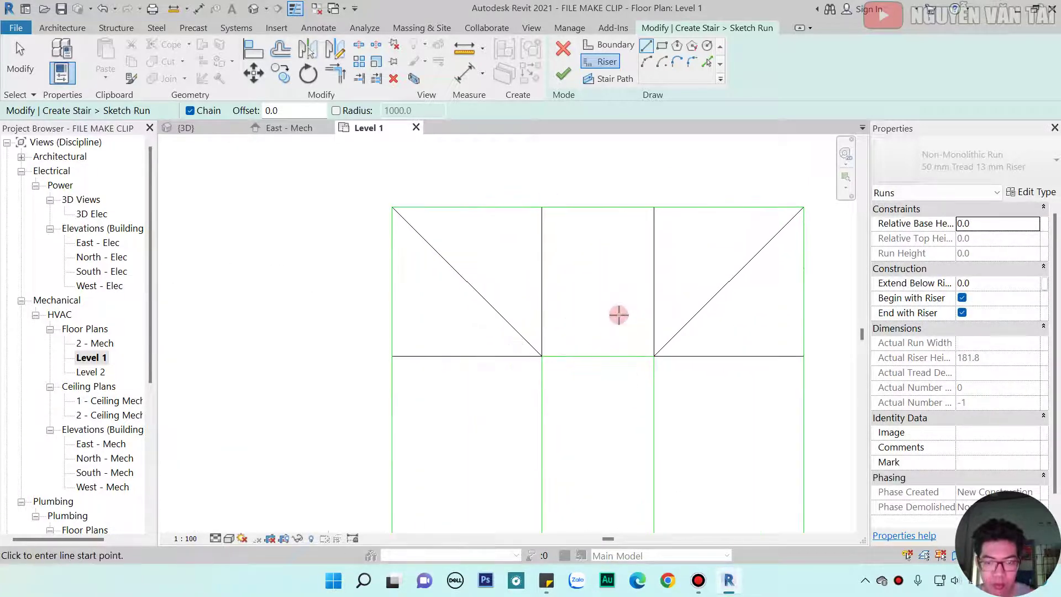
key("Escape")
key("Escape")
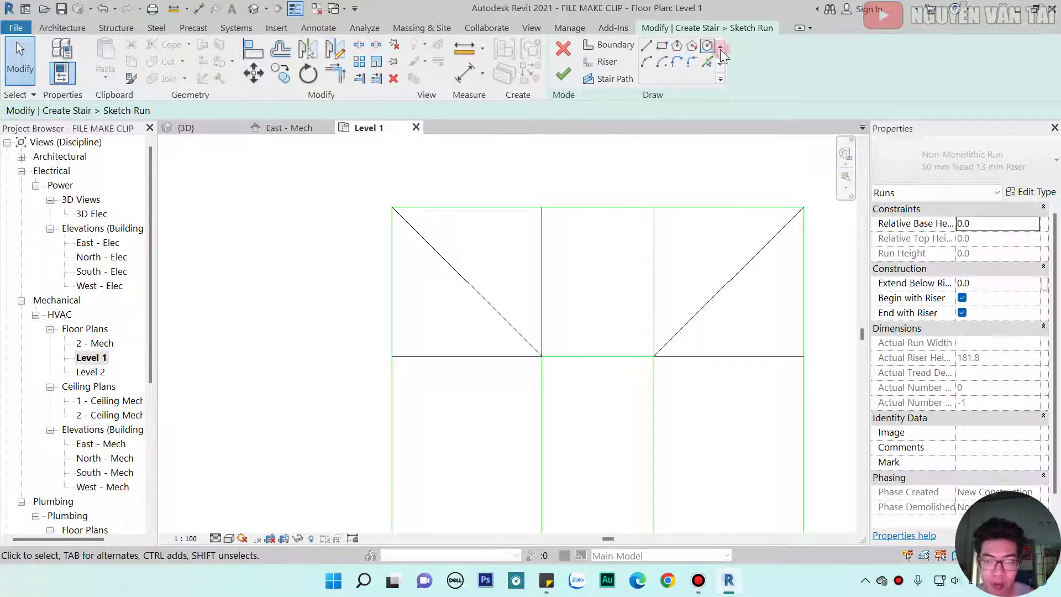
- Place a riser 250 mm from the landing riser using Pick Lines
left_click(600, 61)
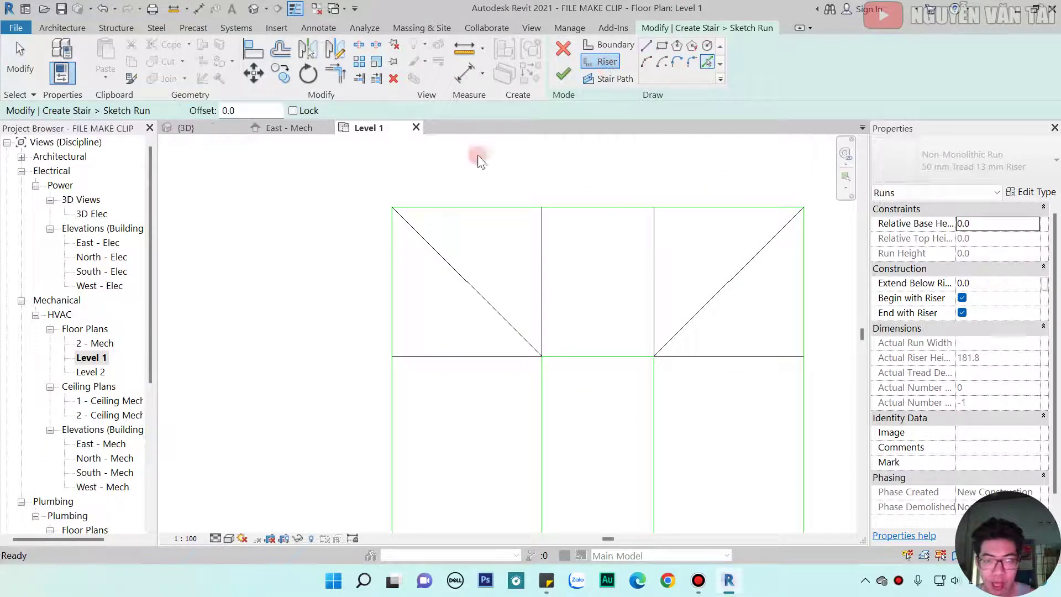
left_click(262, 114)
type("250")
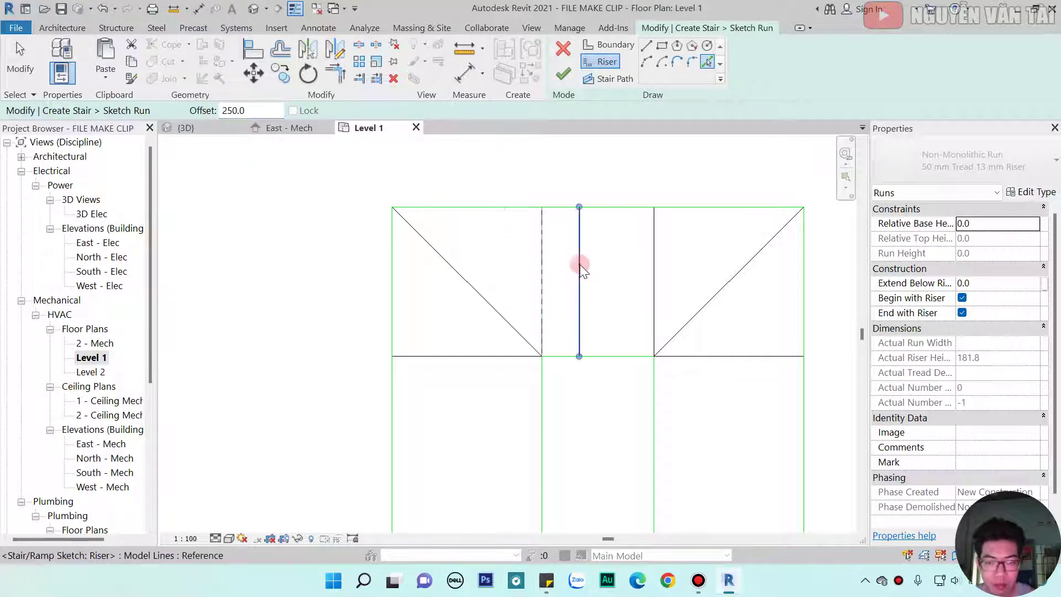
left_click(592, 264)
key("Escape")
middle_click_drag(636, 358, 620, 282)
scroll(653, 139, "down", 1)
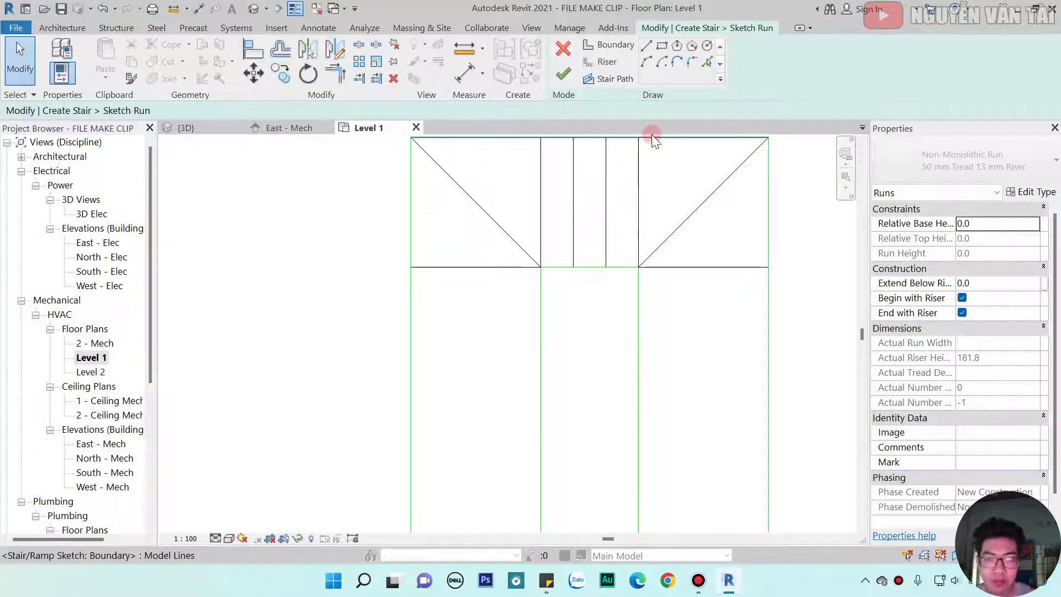
- Add three more risers at 250 mm spacing down the left run
left_click(602, 61)
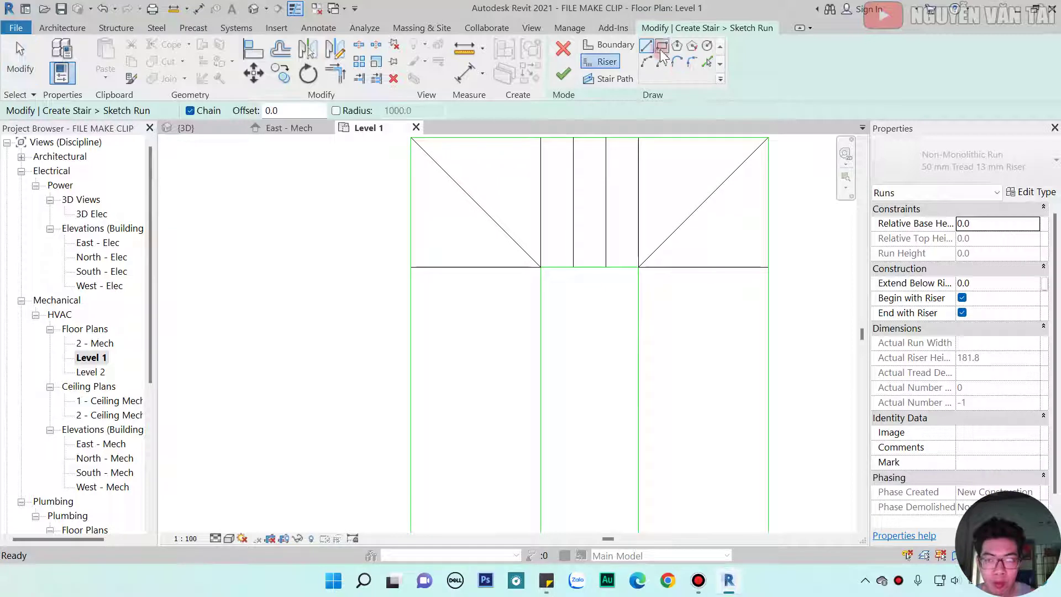
left_click(708, 62)
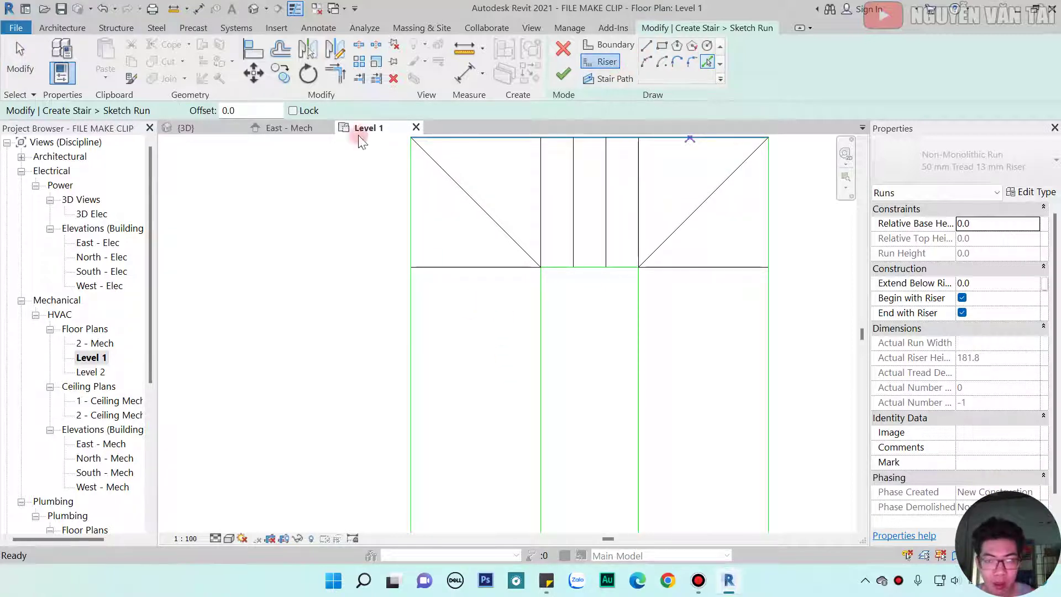
left_click(228, 111)
type("250")
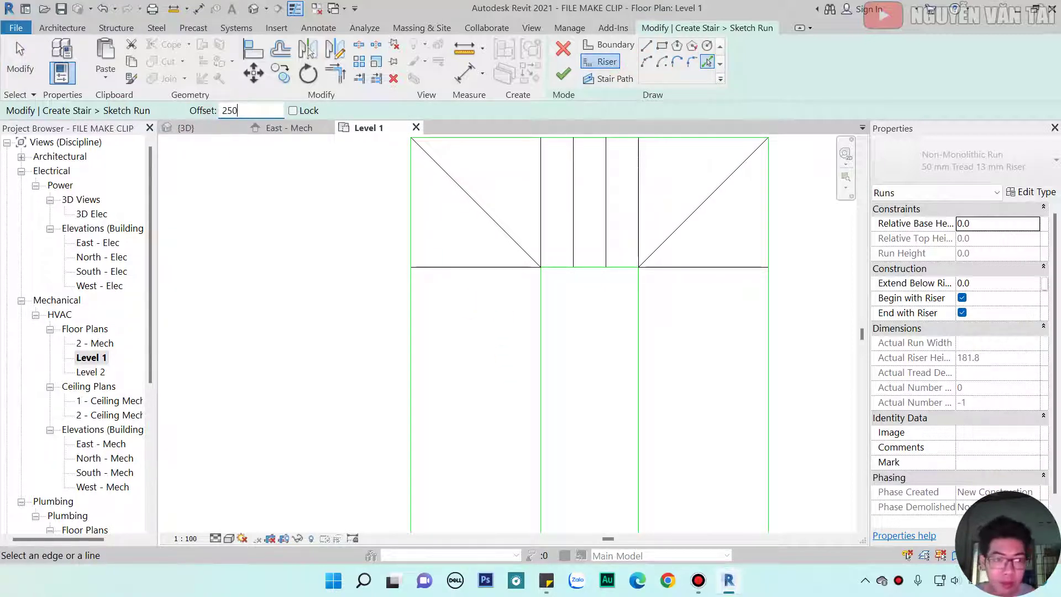
left_click(507, 304)
left_click(501, 335)
left_click(500, 367)
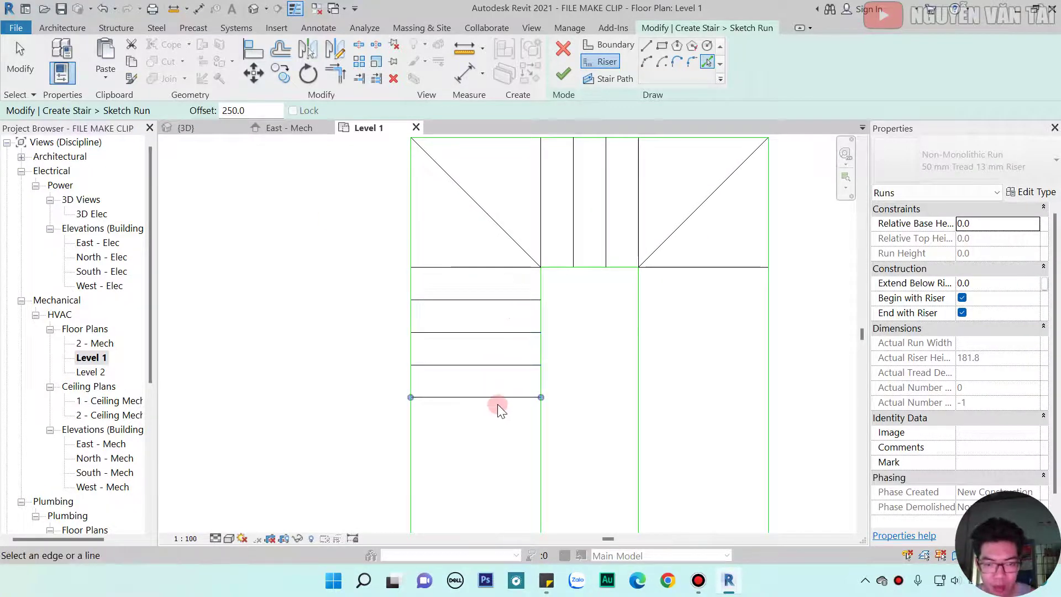
middle_click_drag(500, 403, 467, 171)
scroll(459, 222, "down", 2)
scroll(445, 386, "up", 1)
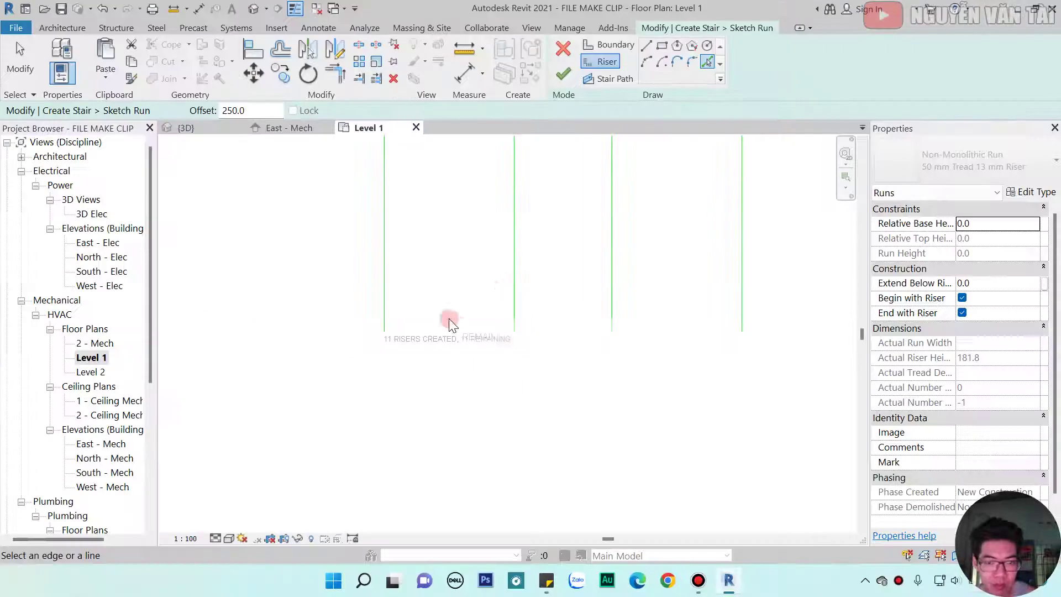
- Add the final three 250 mm risers to the bottom of the left run
left_click(445, 316)
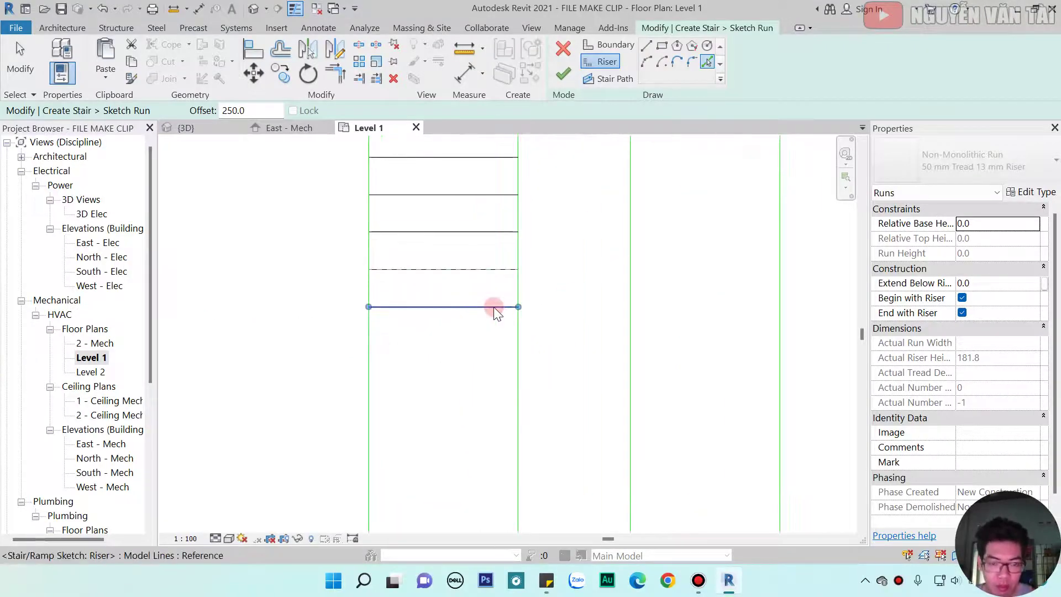
left_click(491, 351)
left_click(489, 384)
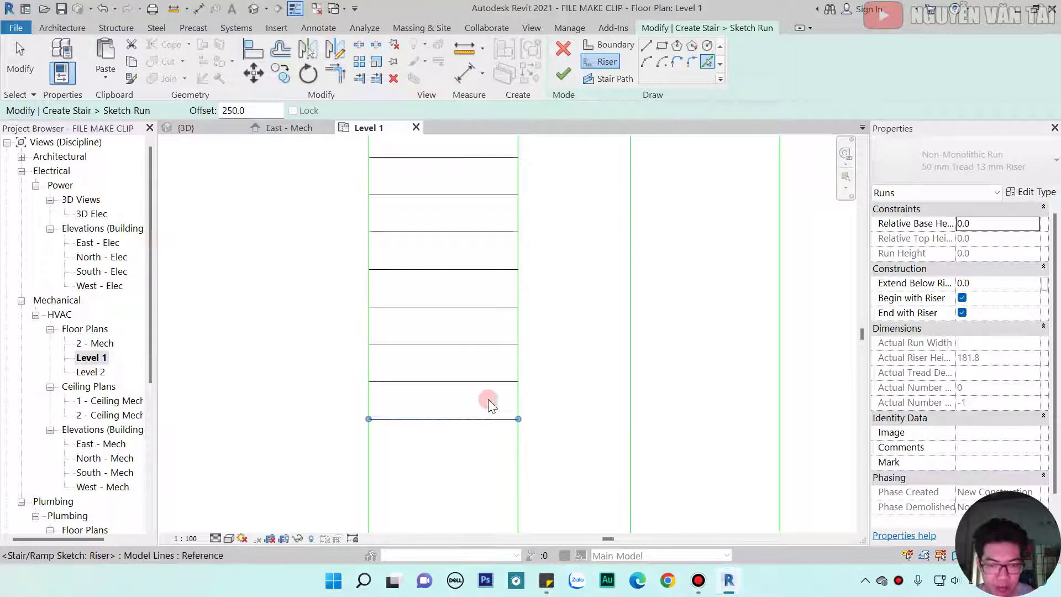
scroll(483, 423, "down", 1)
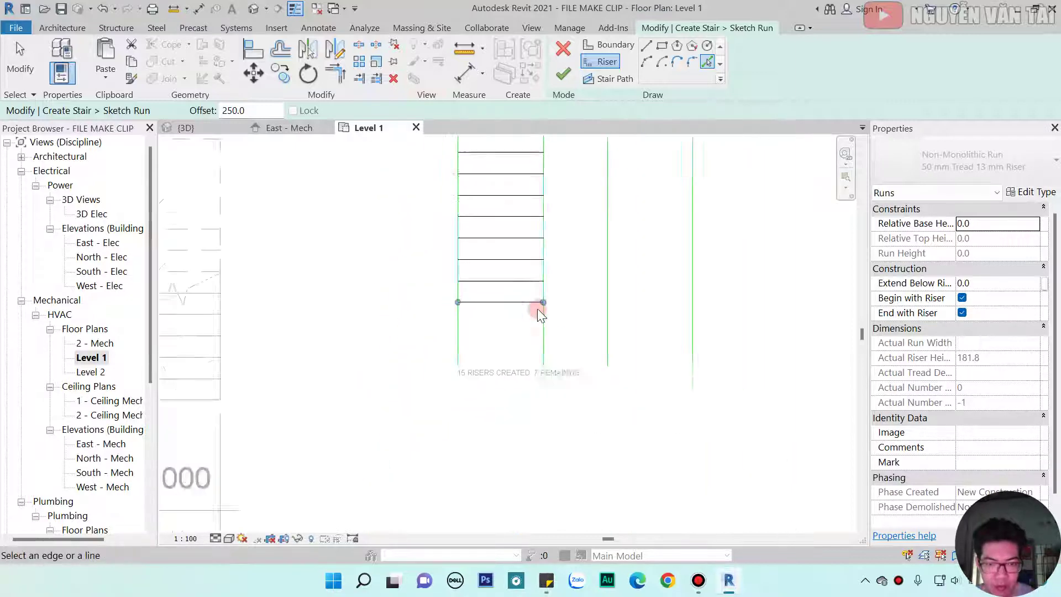
scroll(540, 308, "down", 2)
key("Escape")
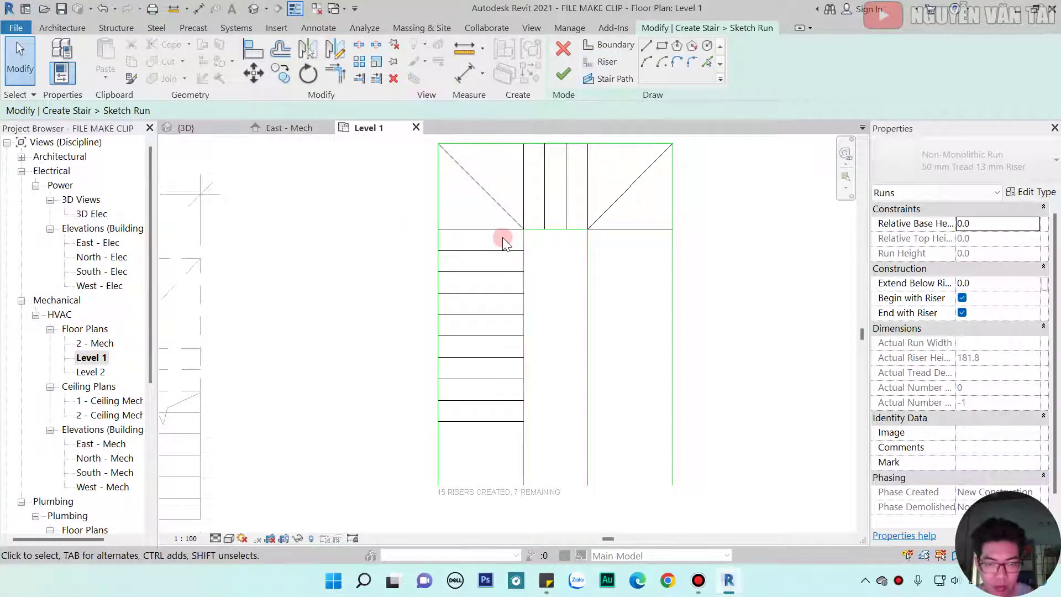
- Copy the left run's risers from the left landing corner to the matching right-run corner
left_click_drag(502, 238, 483, 401)
left_click_drag(481, 440, 480, 438)
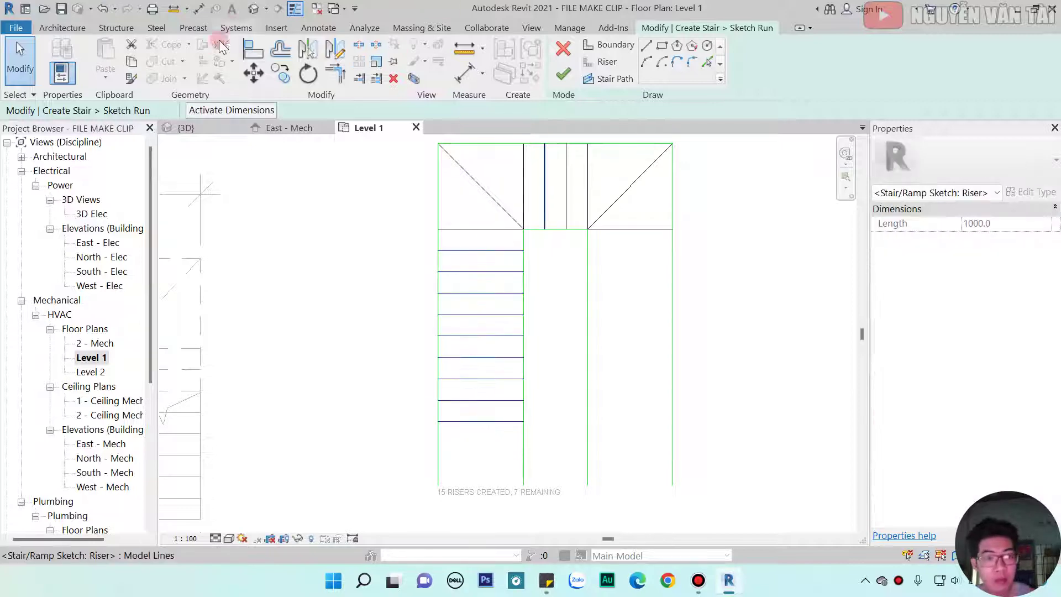
left_click(281, 73)
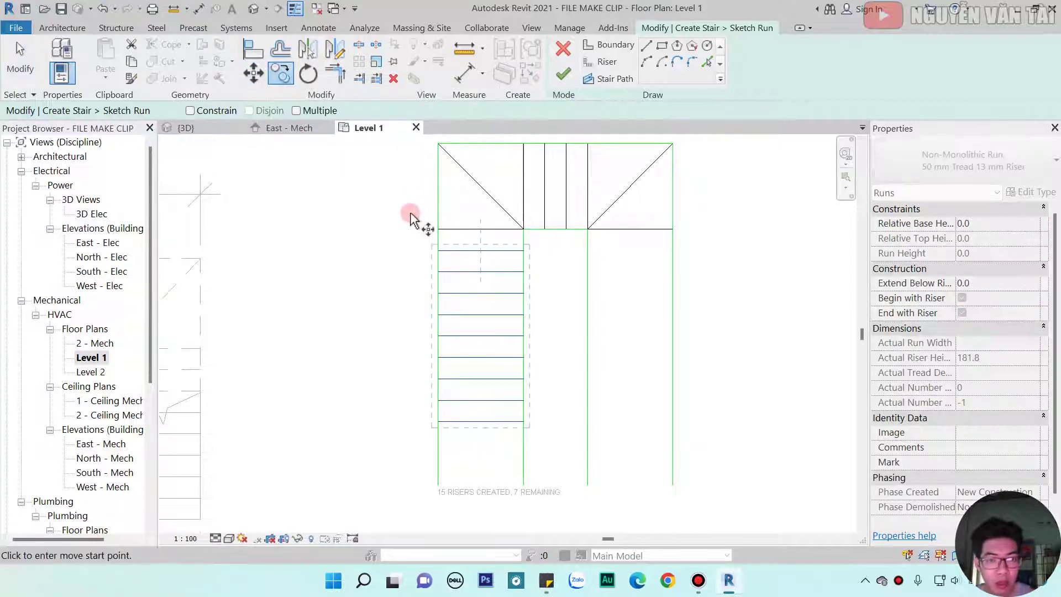
left_click(438, 228)
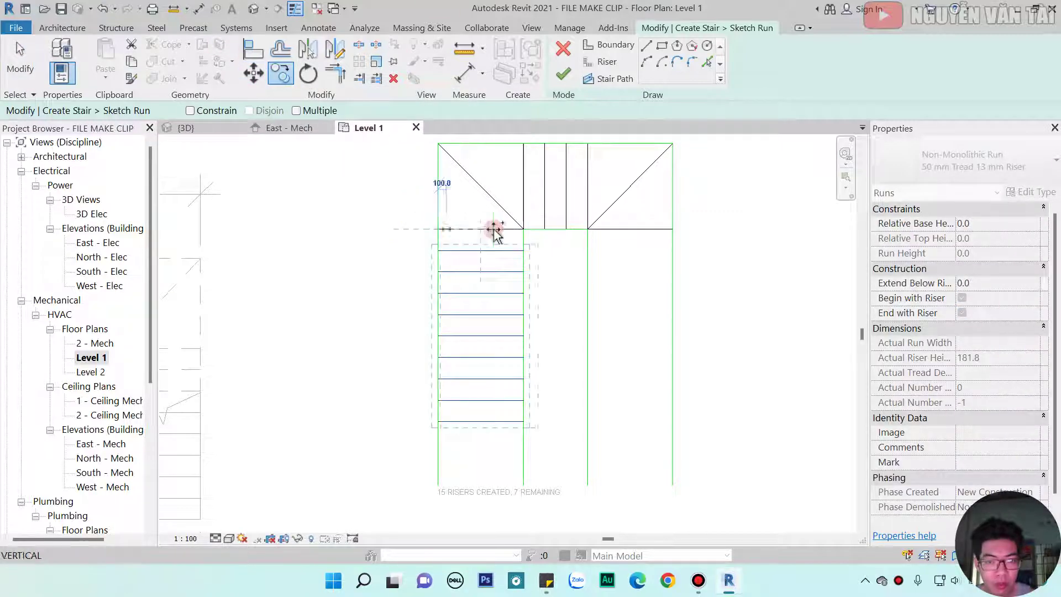
left_click(587, 229)
left_click(571, 310)
middle_click_drag(559, 440, 558, 367)
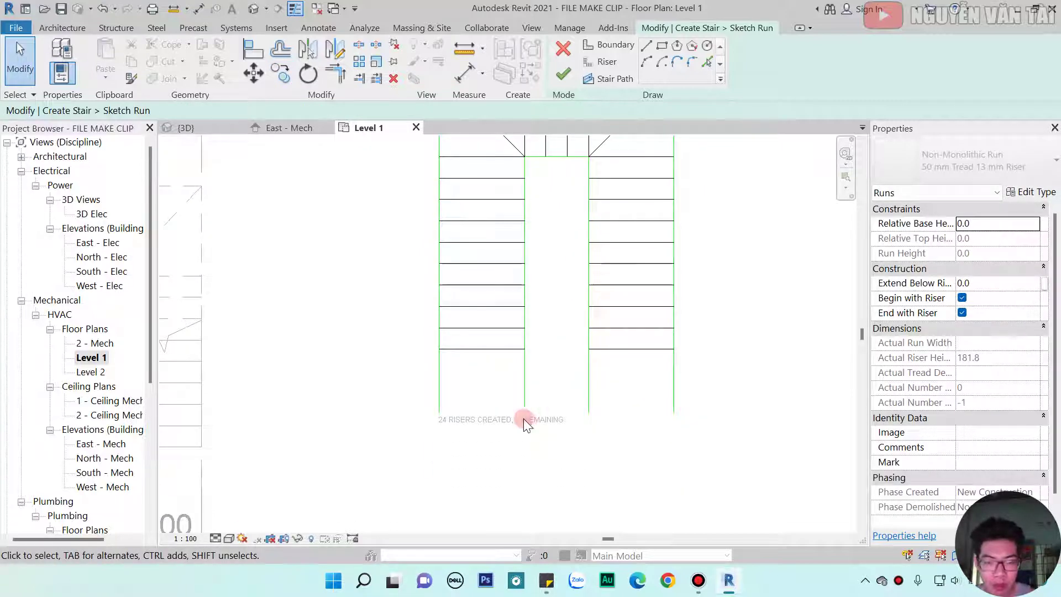
scroll(524, 423, "up", 2)
scroll(525, 422, "up", 1)
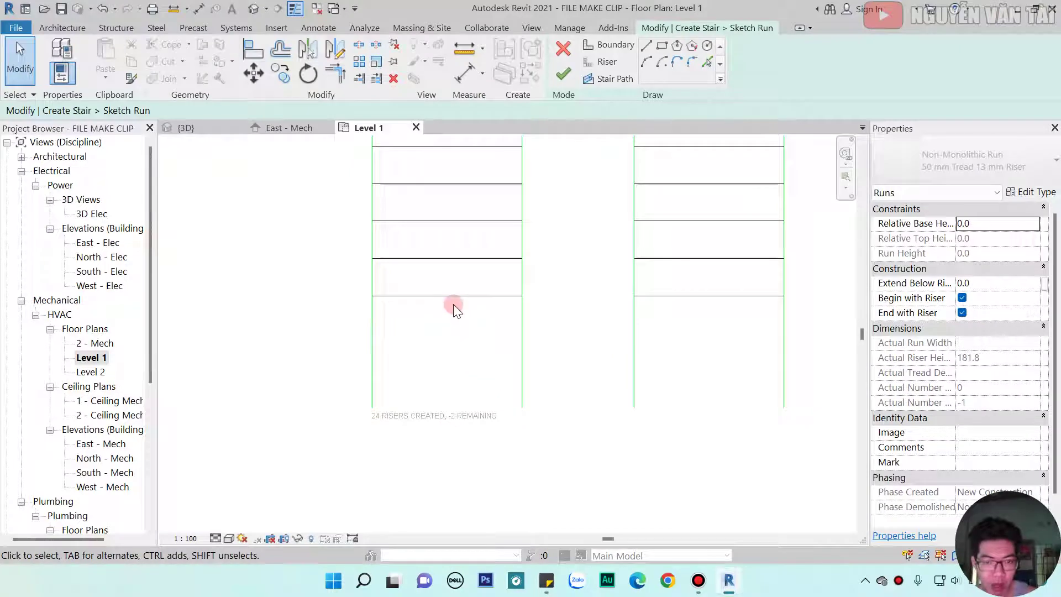
- Delete the extra bottom riser from both the left and right runs
left_click(455, 300)
key("d")
key("e")
left_click(735, 296)
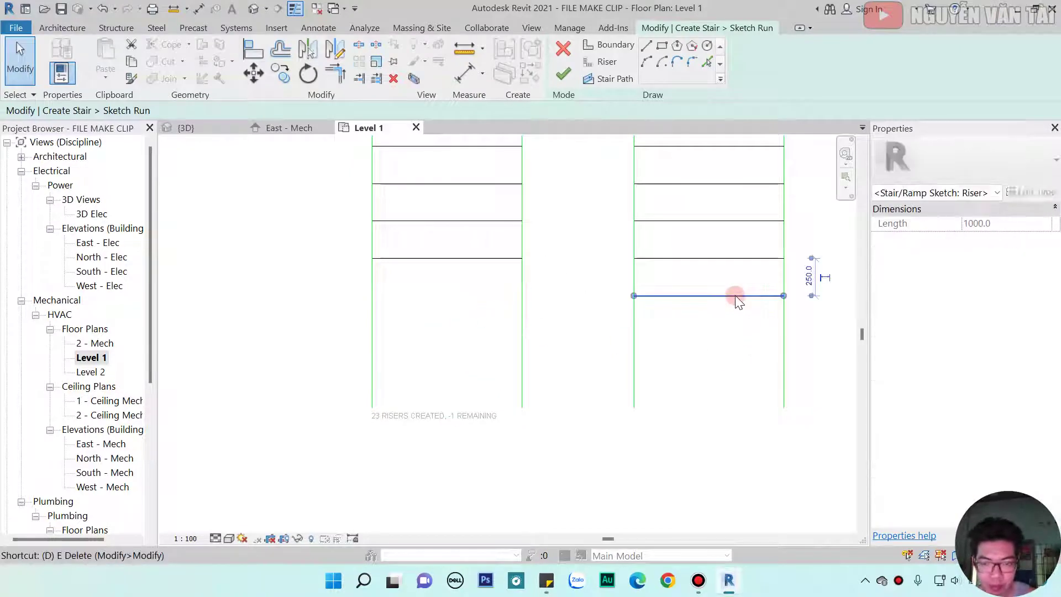
key("e")
middle_click_drag(437, 448, 509, 538)
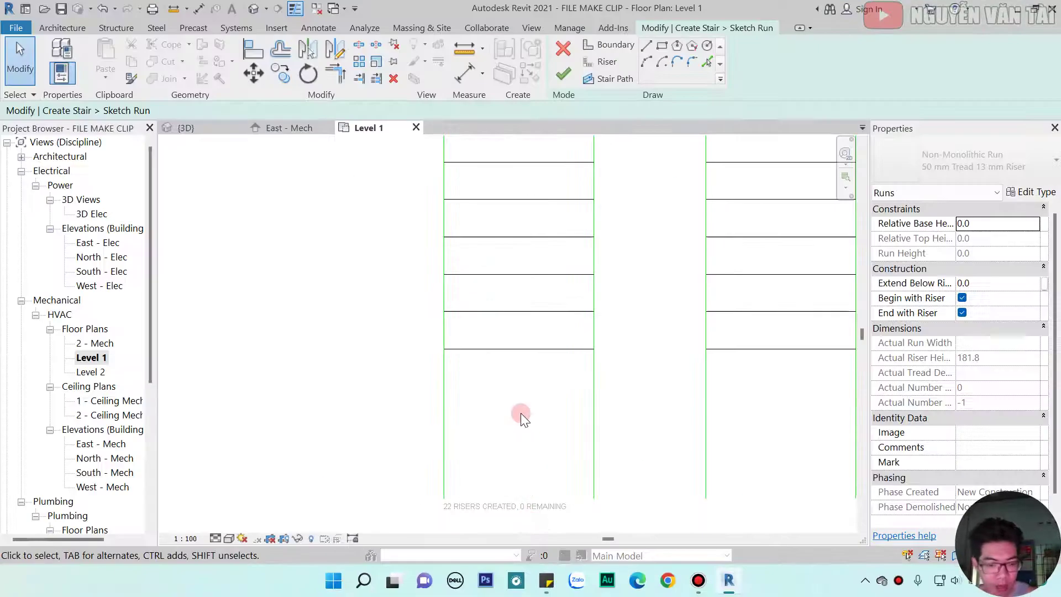
- Trim the left run's outer and inner boundary lines to its bottom riser
key("t")
key("r")
left_click(445, 327)
left_click(547, 349)
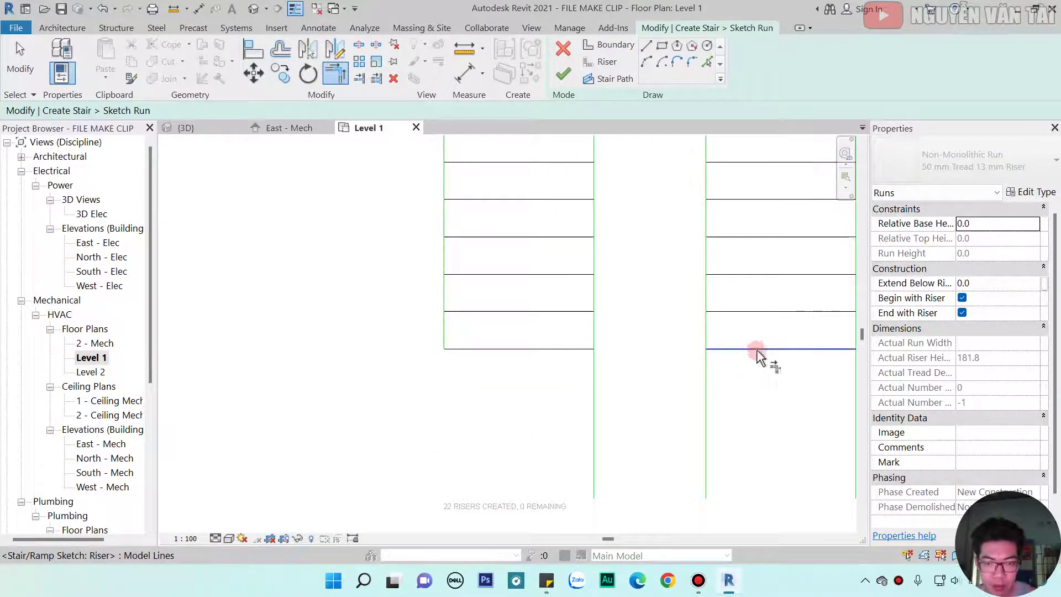
left_click(594, 338)
left_click(577, 348)
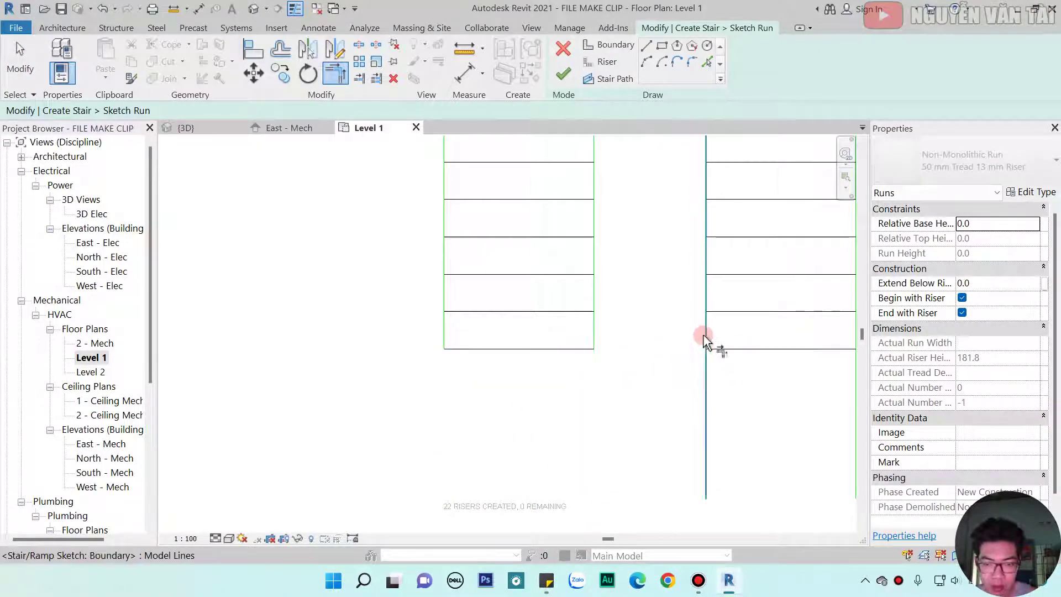
- Trim the right run's inner and outer boundaries to its bottom riser, then begin the stair path
left_click(705, 338)
left_click(729, 348)
scroll(730, 356, "down", 1)
middle_click_drag(730, 355, 521, 434)
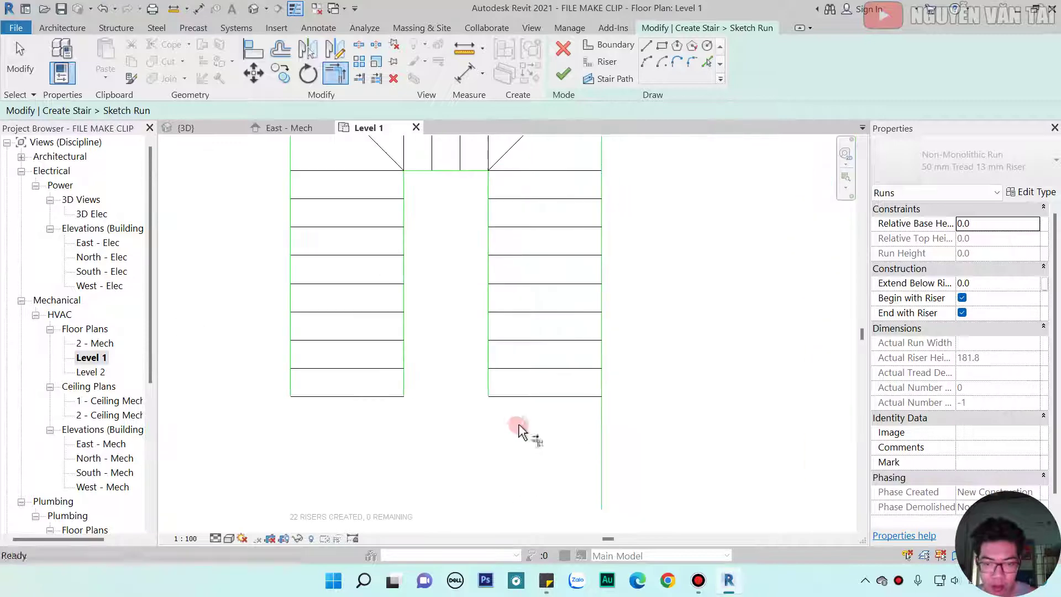
left_click(600, 389)
scroll(599, 379, "down", 1)
key("Escape")
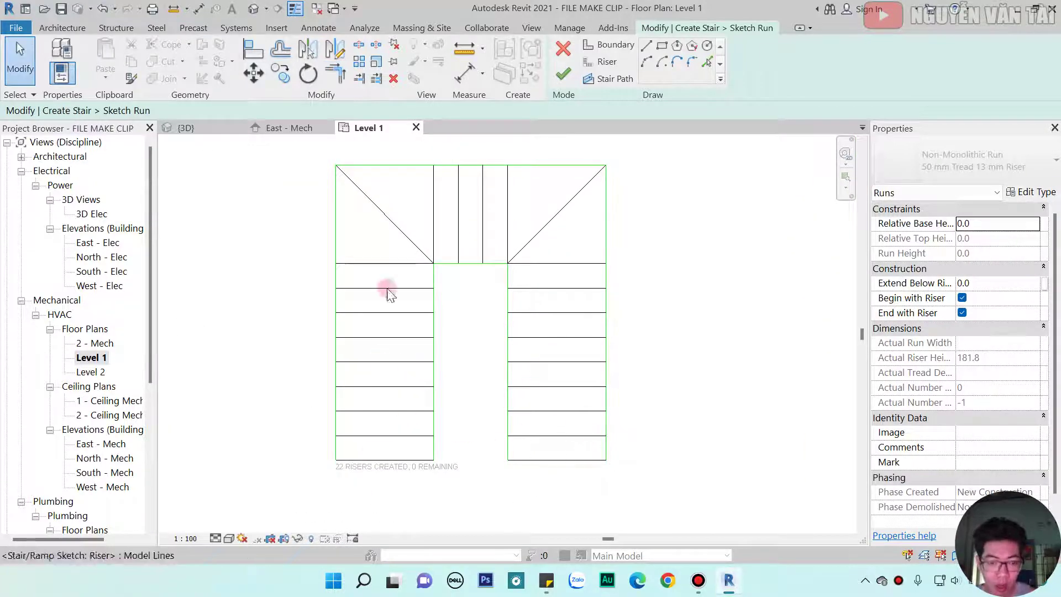
left_click(603, 80)
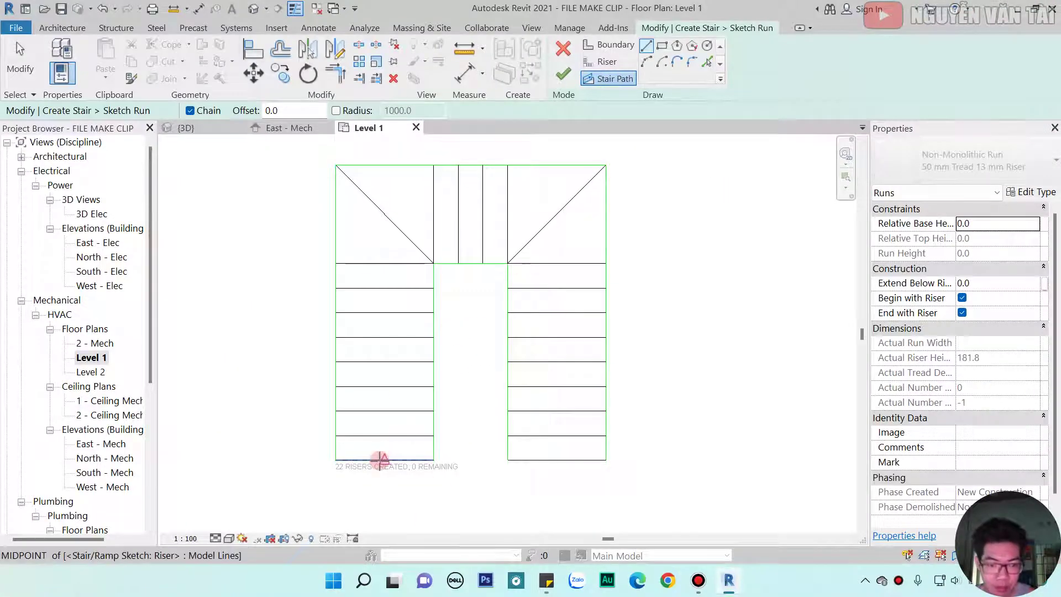
- Draw stair path lines up the left run, across the landing and down the right run
left_click(381, 460)
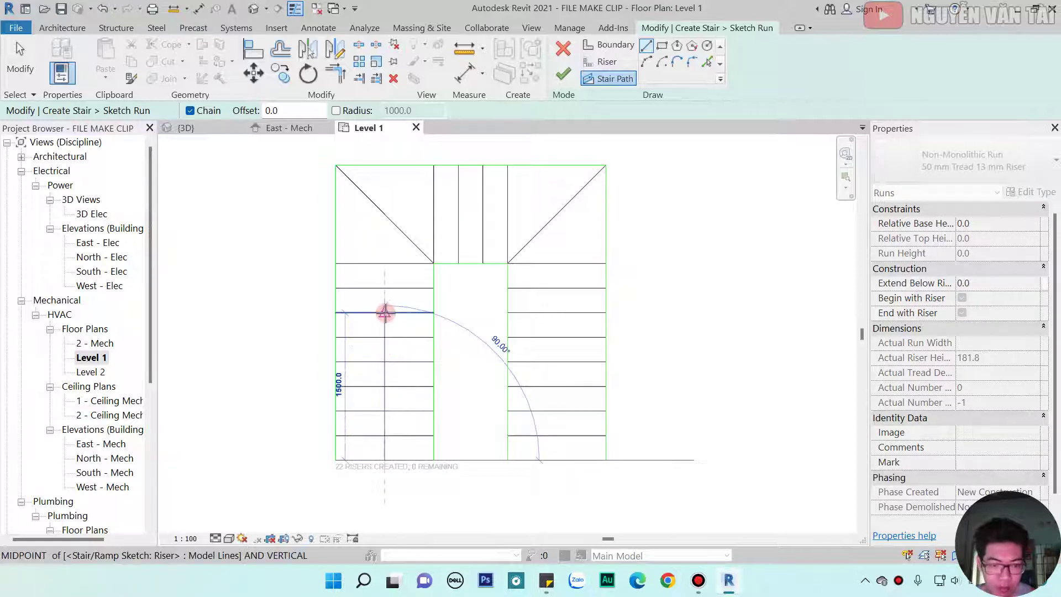
left_click(384, 313)
left_click(435, 215)
left_click(507, 213)
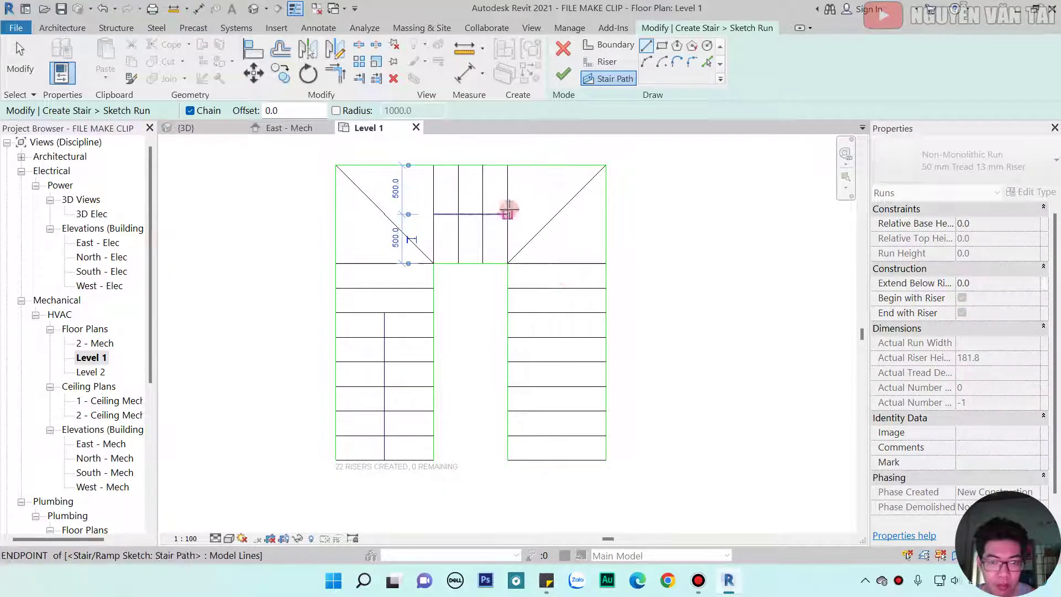
left_click(556, 263)
left_click(557, 460)
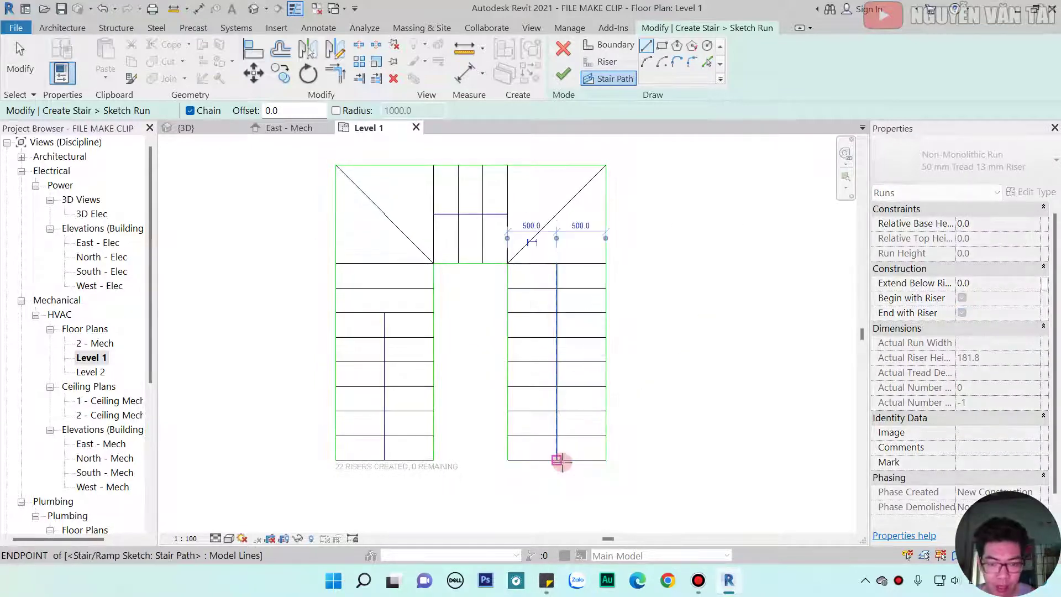
key("Escape")
key("Escape")
- Join both run path lines to the landing path line at the corners
key("t")
key("r")
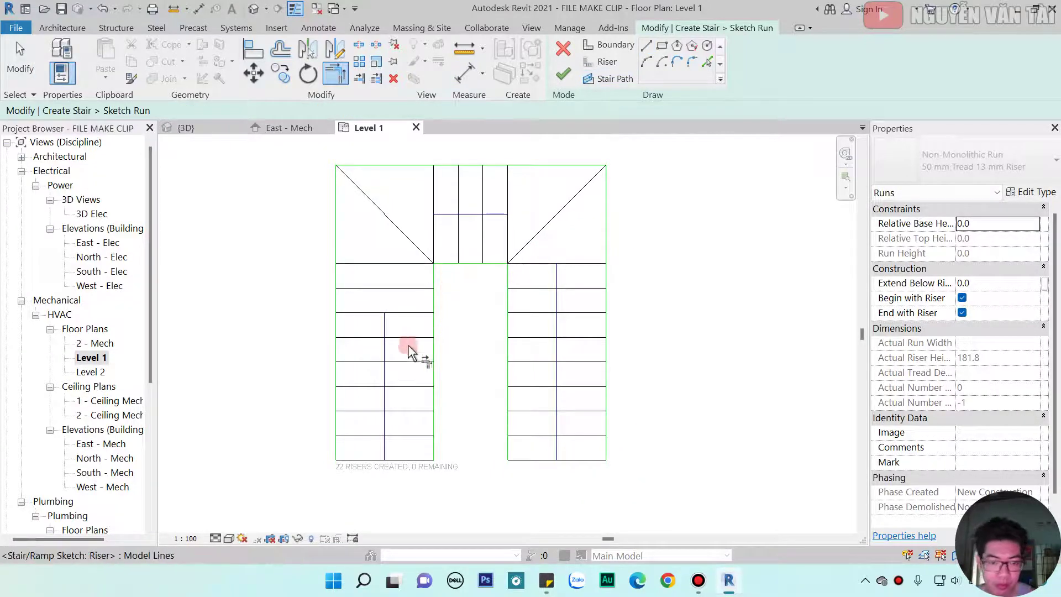
left_click(386, 357)
left_click(450, 214)
left_click(557, 299)
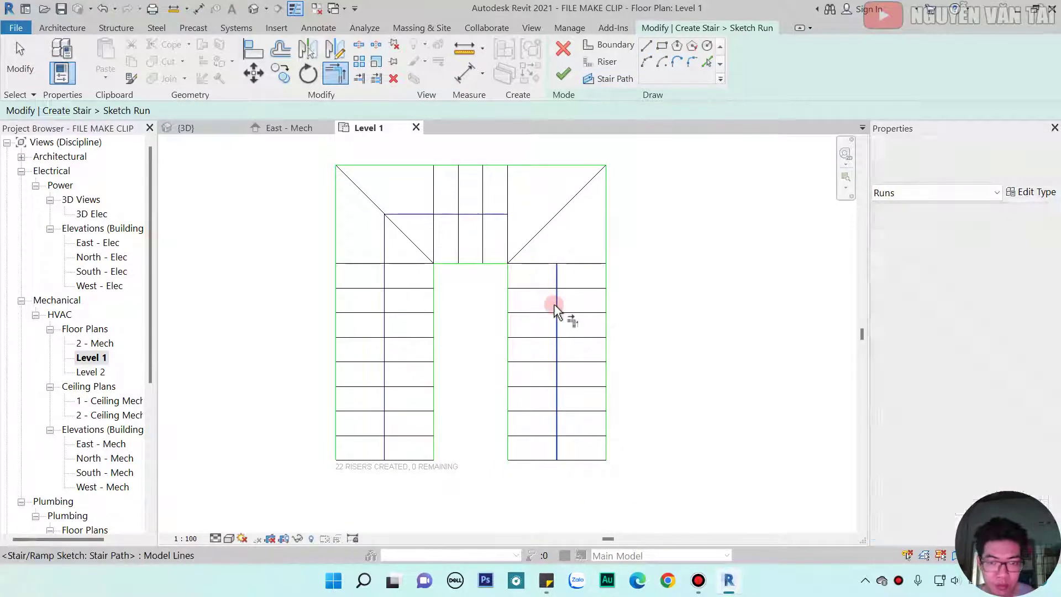
left_click(481, 215)
middle_click_drag(503, 256, 535, 327)
key("Escape")
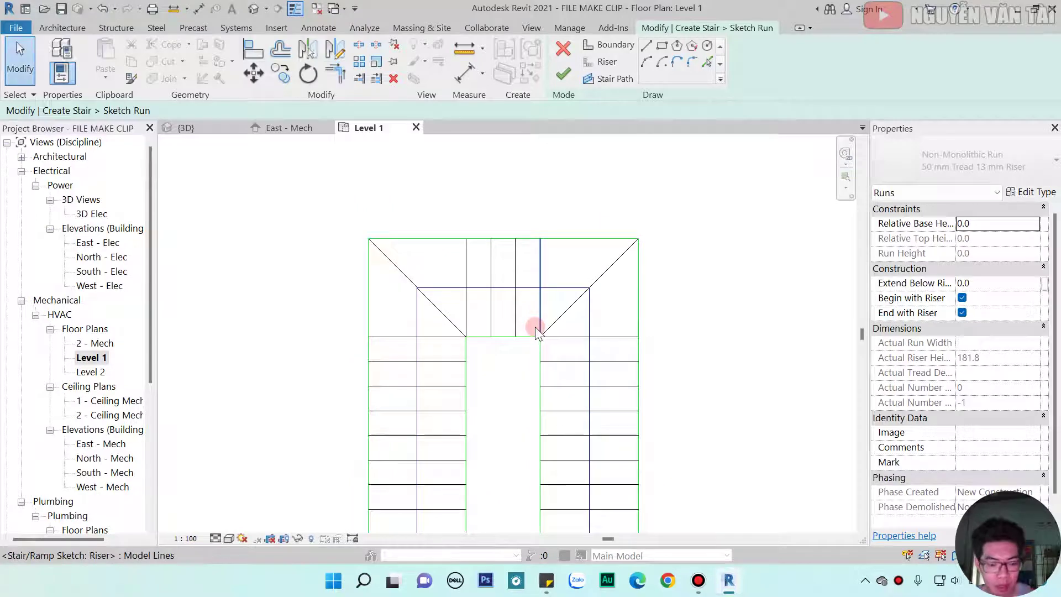
- Place a 1000 aligned dimension for the landing depth beside the stair sketch
key("d")
key("i")
left_click(406, 238)
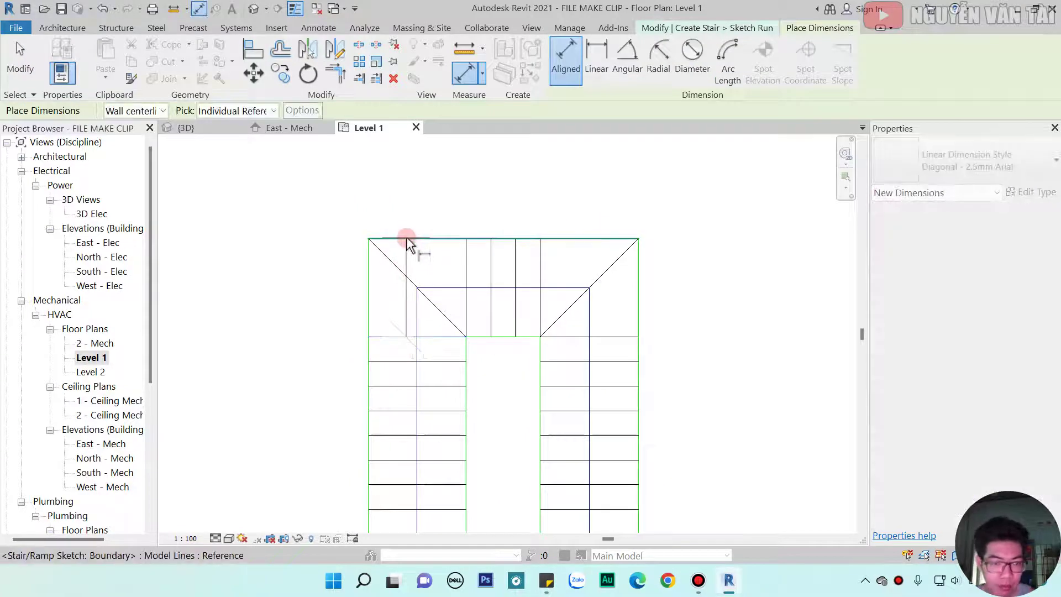
left_click(392, 337)
left_click(294, 259)
scroll(294, 259, "down", 1)
middle_click_drag(355, 273, 388, 243)
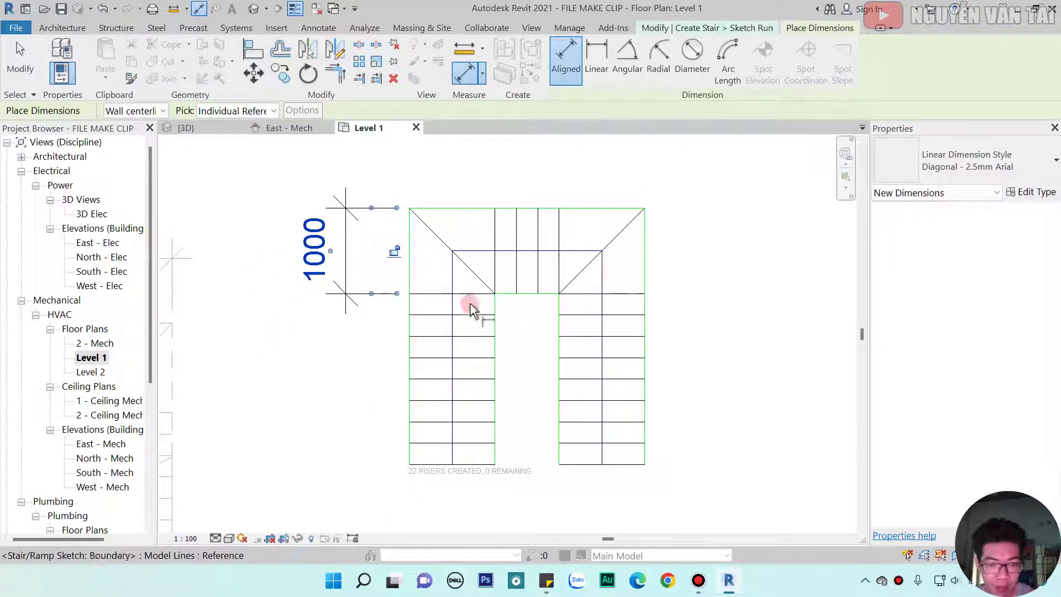
scroll(470, 309, "up", 2)
- Dimension the left run's width as 1000 below the stair sketch
left_click(388, 450)
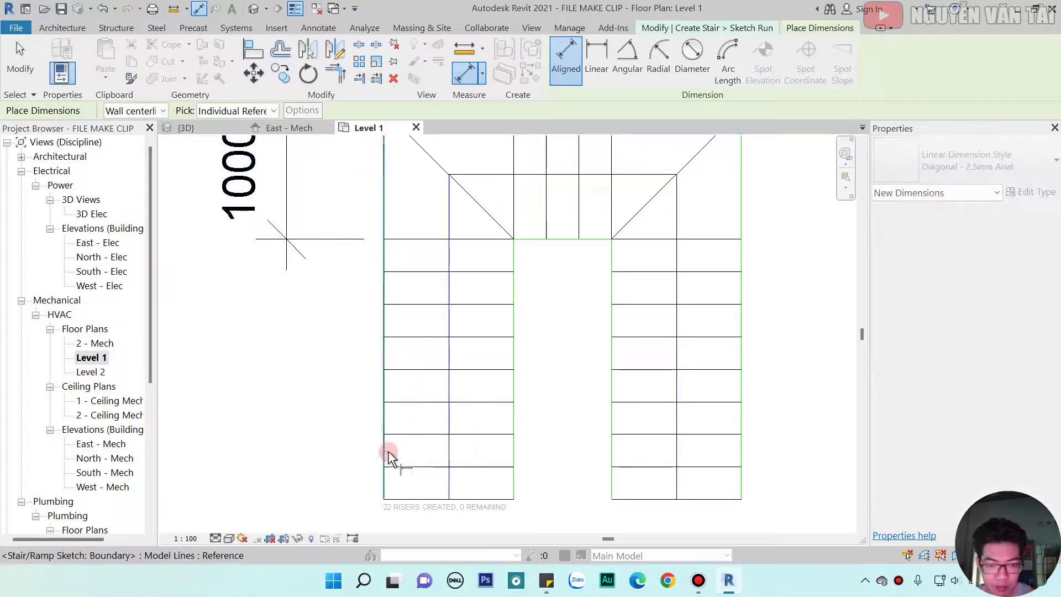
left_click(509, 434)
scroll(513, 425, "down", 1)
mouse_move(513, 426)
middle_mouse_down()
mouse_move(504, 366)
mouse_move(525, 490)
mouse_move(512, 436)
middle_mouse_up()
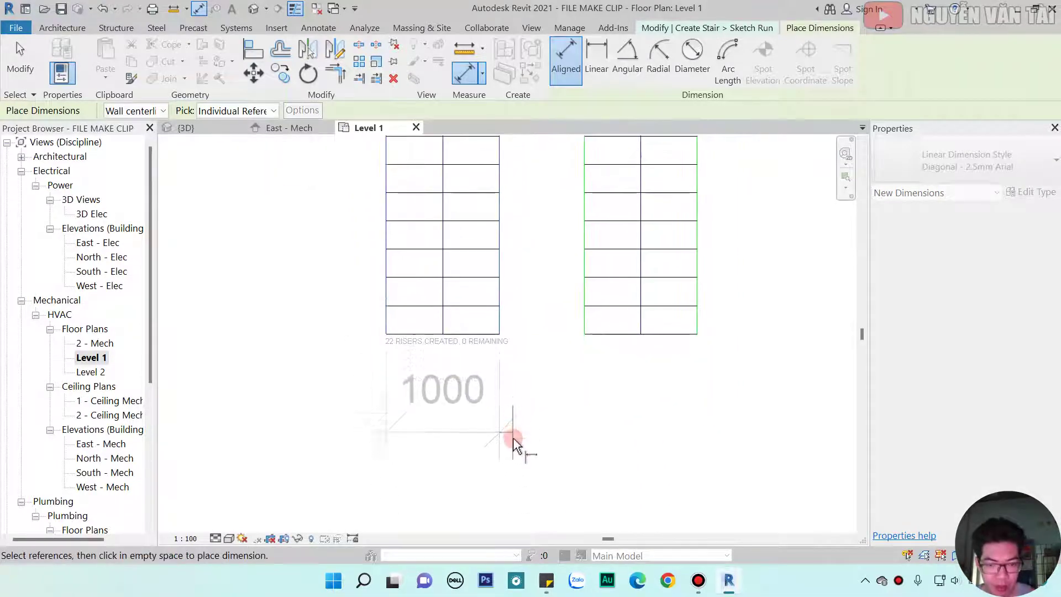
left_click(512, 436)
scroll(522, 438, "down", 1)
key("Escape")
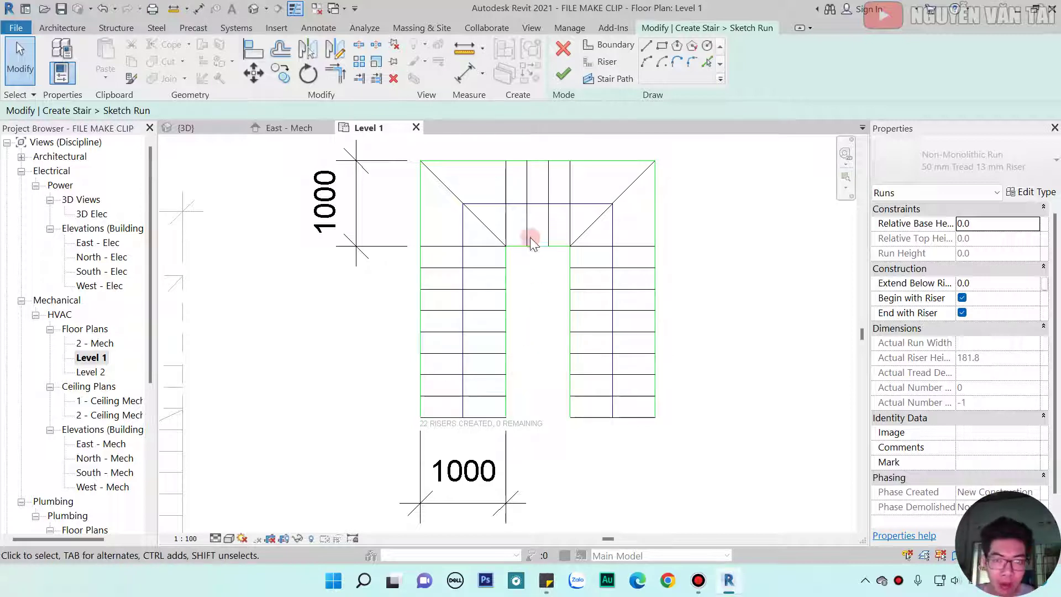
- Finish the stair sketch, dismiss the riser-height warning, and select the built stair
left_click(562, 77)
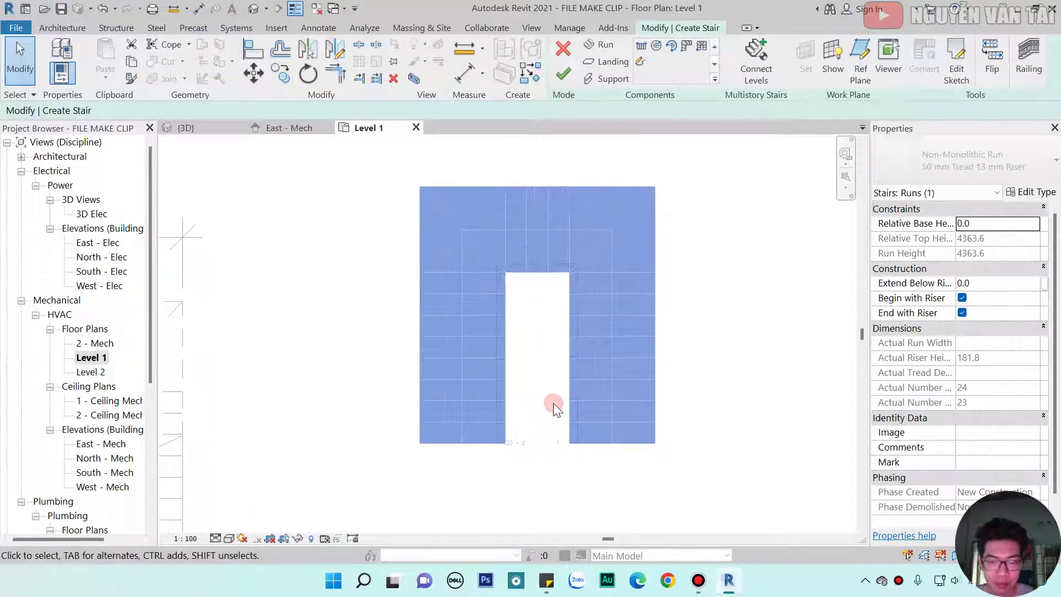
scroll(553, 403, "down", 2)
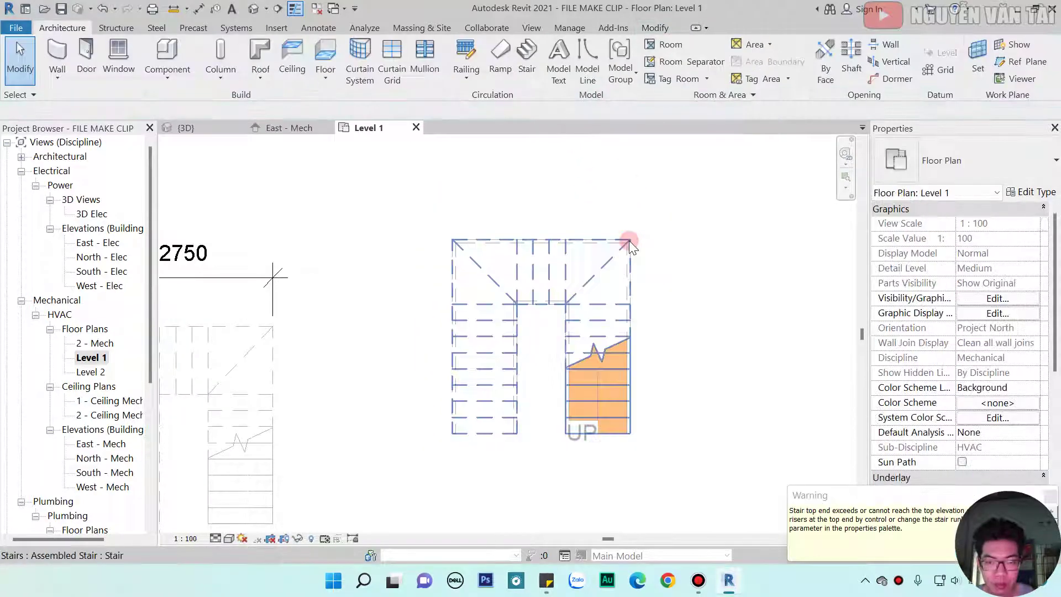
left_click(1050, 486)
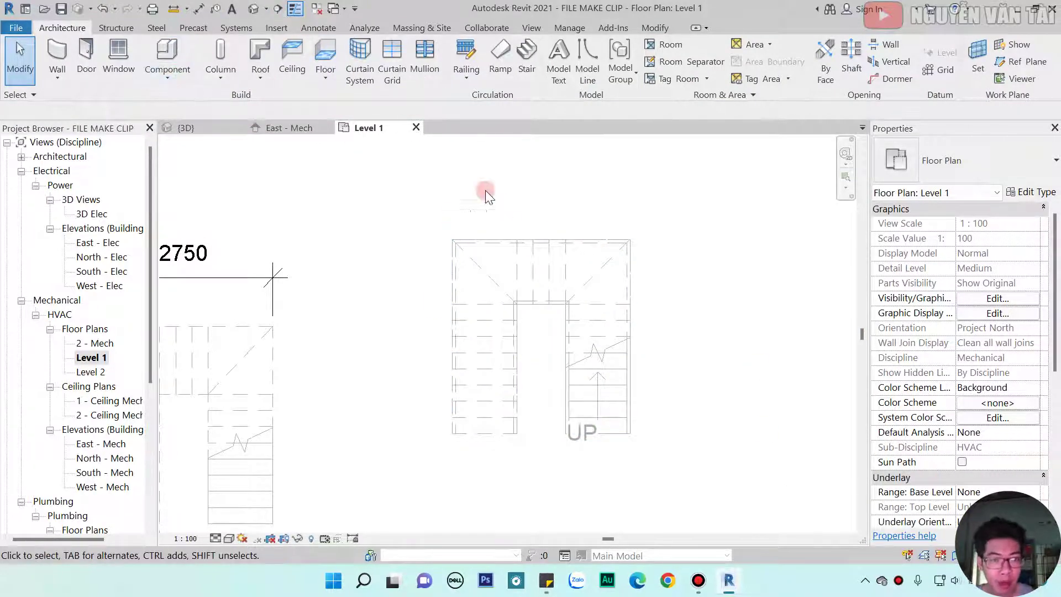
left_click(545, 244)
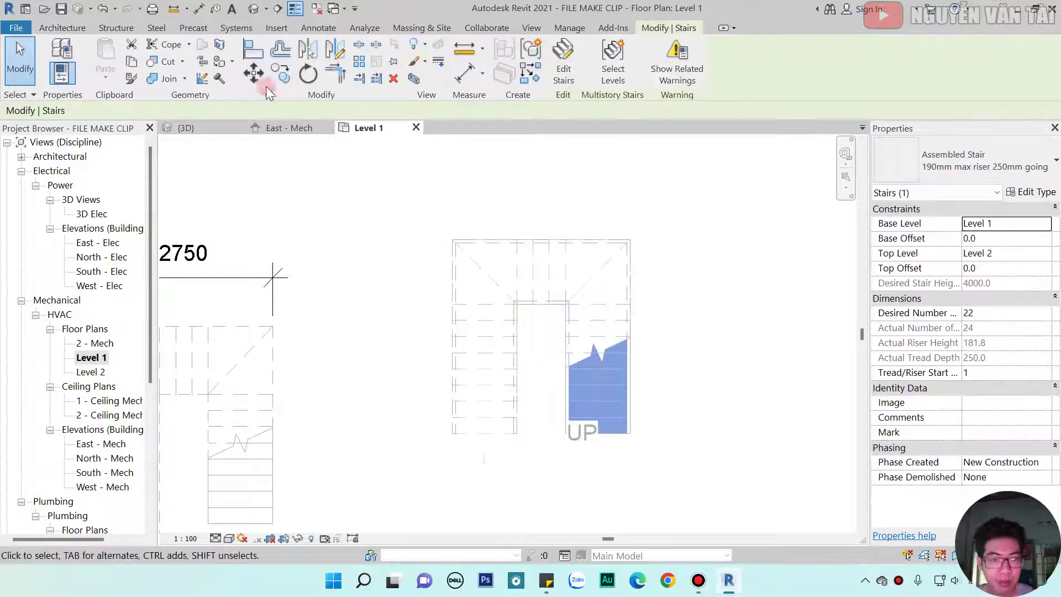
- In the 3D view, delete the U-shaped stair's railing
left_click(253, 10)
scroll(449, 403, "down", 5)
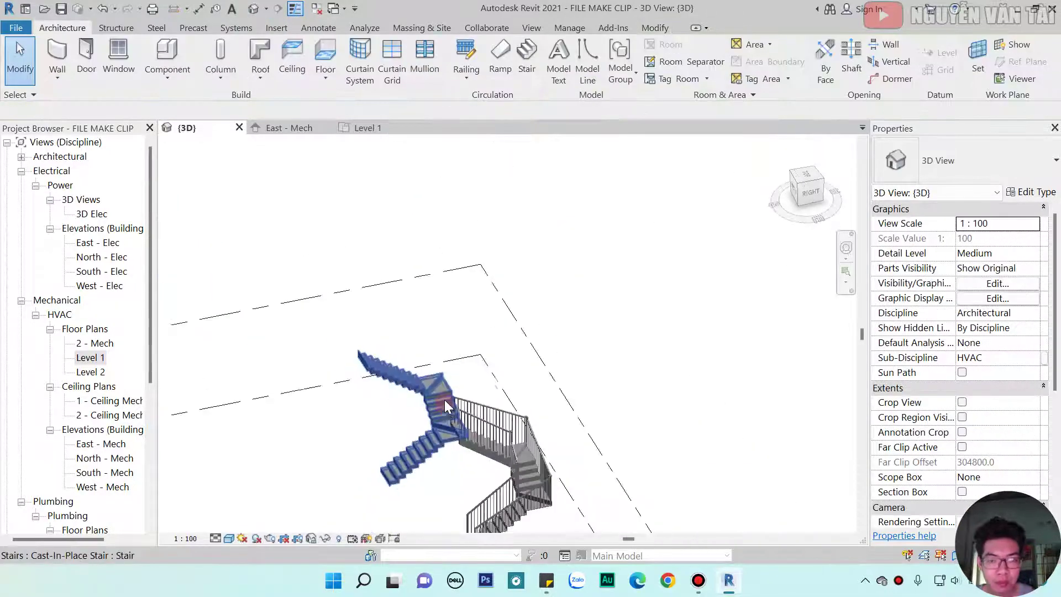
scroll(464, 322, "up", 5)
scroll(537, 376, "up", 3)
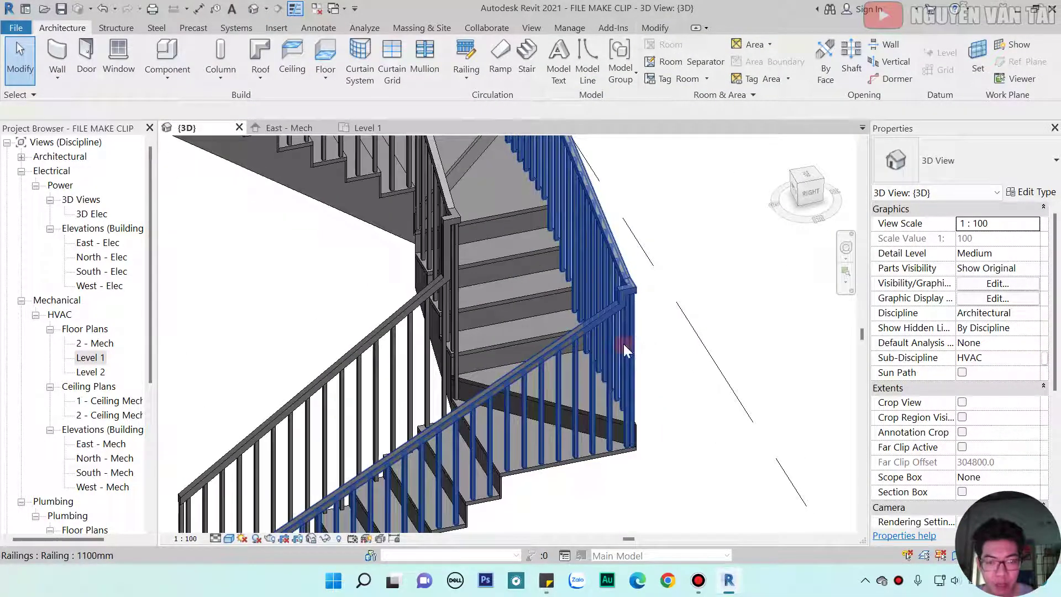
left_click(623, 344)
key("Delete")
key("ctrl+z")
left_click(426, 356)
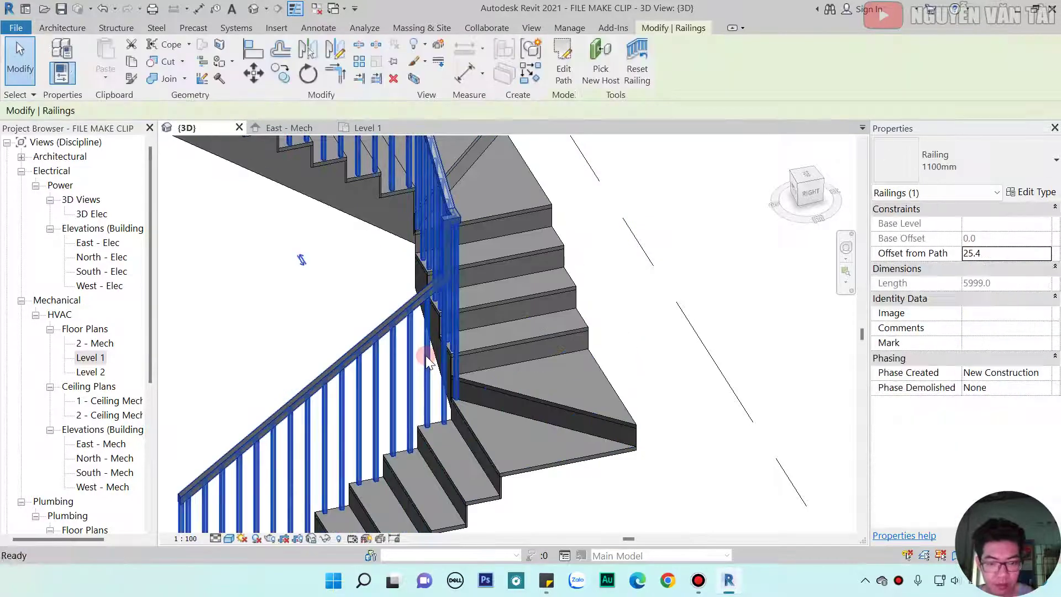
key("Delete")
- Orbit around the stair in 3D to inspect its shape, then return to Level 1
mouse_move(613, 423)
middle_mouse_down("shift")
mouse_move(523, 372)
mouse_move(566, 406)
mouse_move(525, 410)
middle_mouse_up("shift")
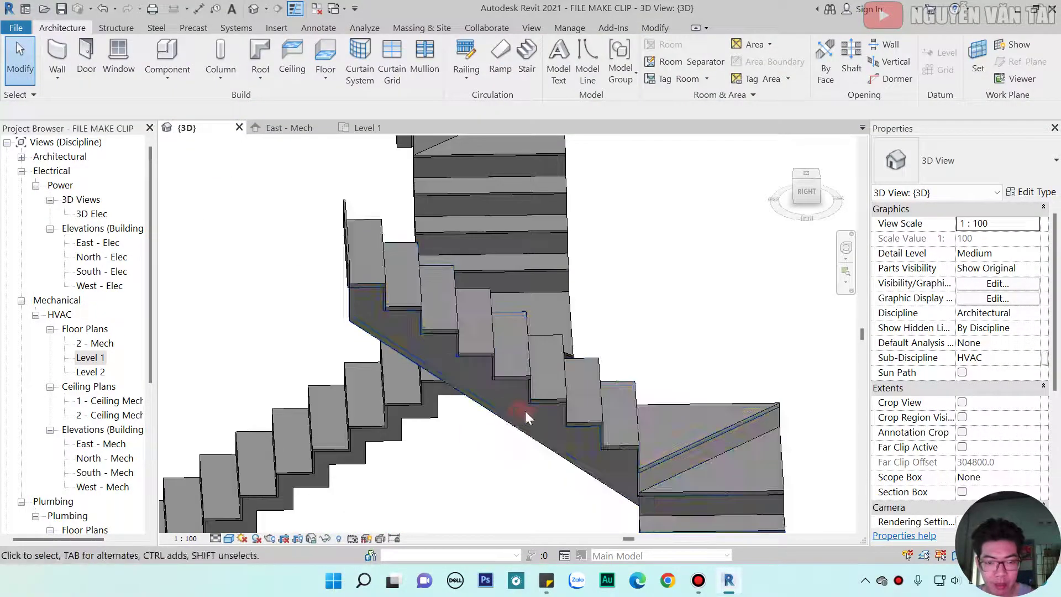
left_click(606, 426)
mouse_move(606, 426)
middle_mouse_down("shift")
mouse_move(621, 360)
mouse_move(470, 339)
mouse_move(439, 312)
mouse_move(537, 362)
mouse_move(505, 320)
mouse_move(514, 346)
mouse_move(431, 400)
middle_mouse_up("shift")
mouse_move(403, 291)
middle_mouse_down("shift")
mouse_move(597, 380)
mouse_move(572, 421)
mouse_move(595, 374)
mouse_move(511, 410)
mouse_move(523, 405)
middle_mouse_up("shift")
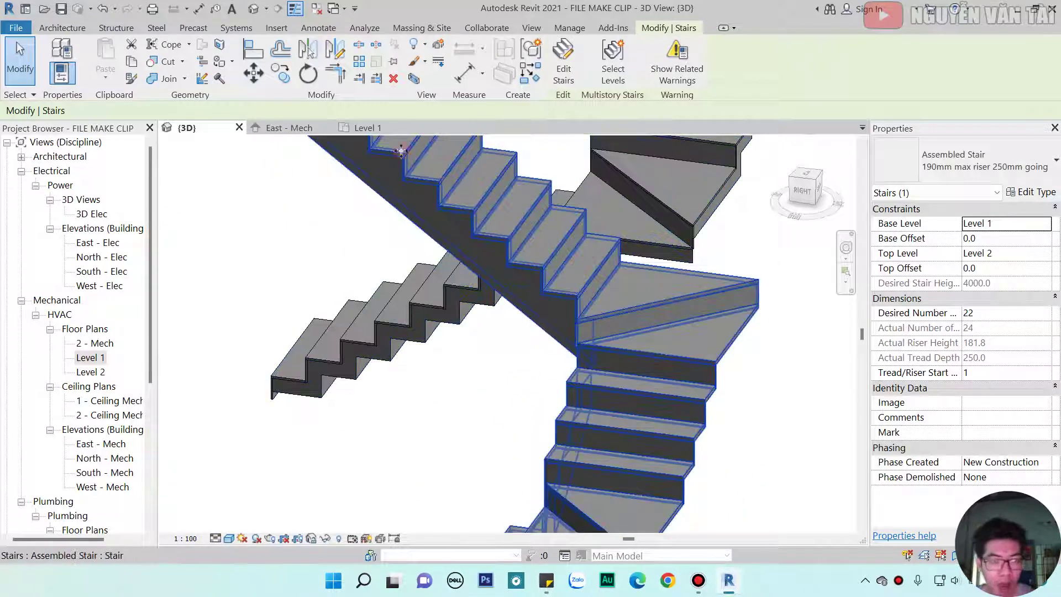
left_click(364, 128)
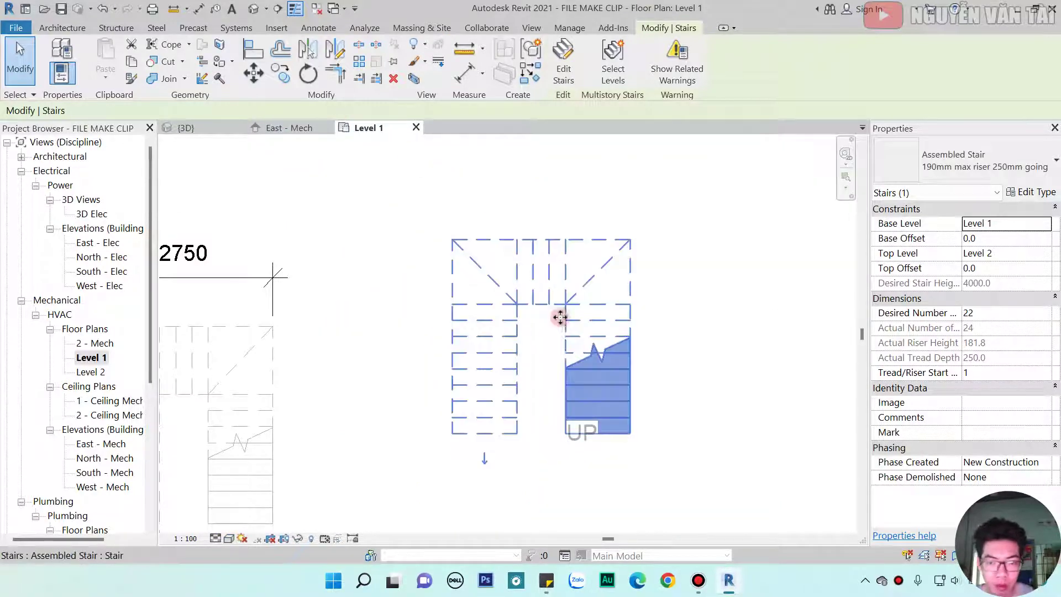
- Dimension the left run's width as 1000 below it in the Level 1 plan
key("Escape")
scroll(569, 319, "up", 2)
key("d")
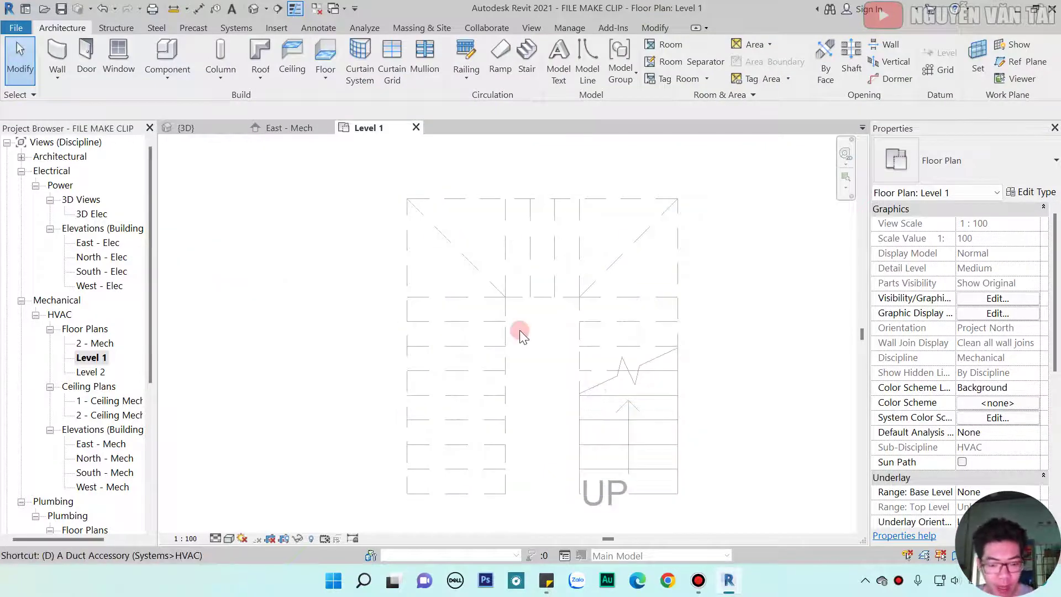
key("i")
left_click(408, 412)
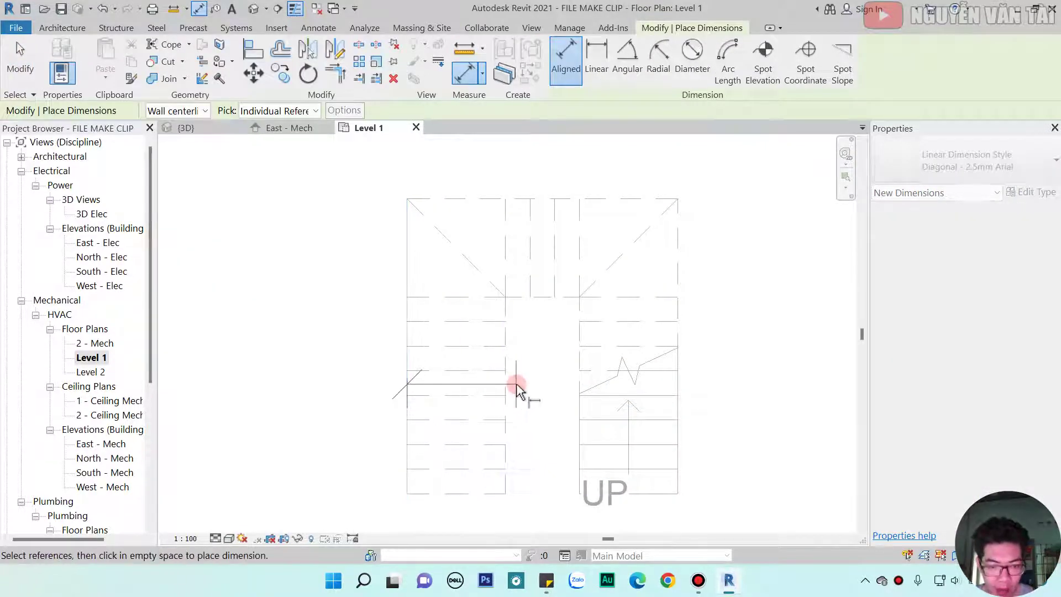
left_click(510, 394)
middle_click_drag(510, 395, 523, 296)
left_click(516, 443)
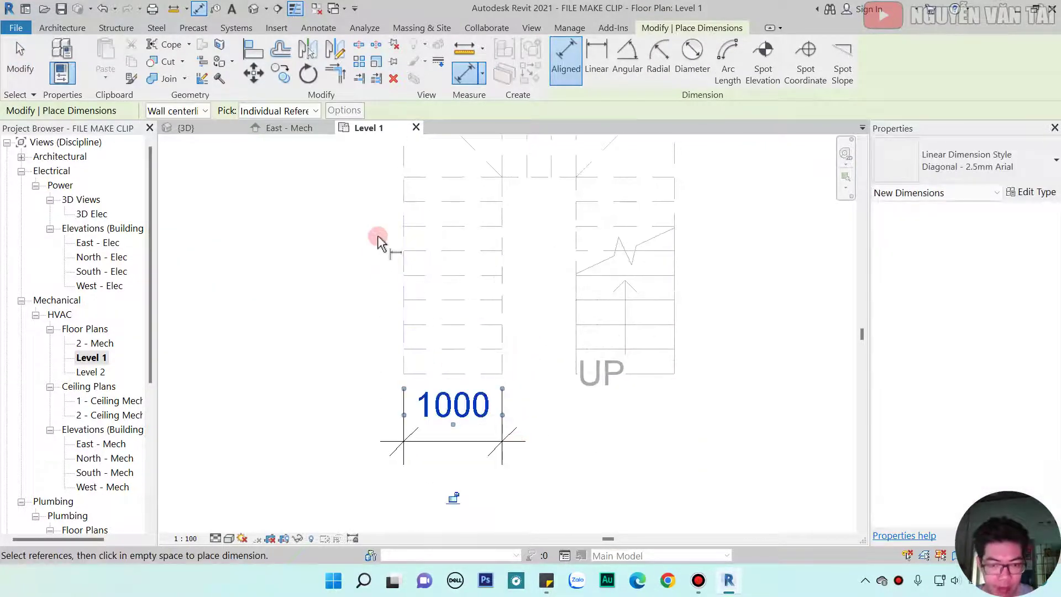
- Add a vertical 1000 dimension for the landing depth and pan to inspect the landing
middle_click_drag(380, 239, 427, 406)
left_click(449, 396)
left_click(483, 296)
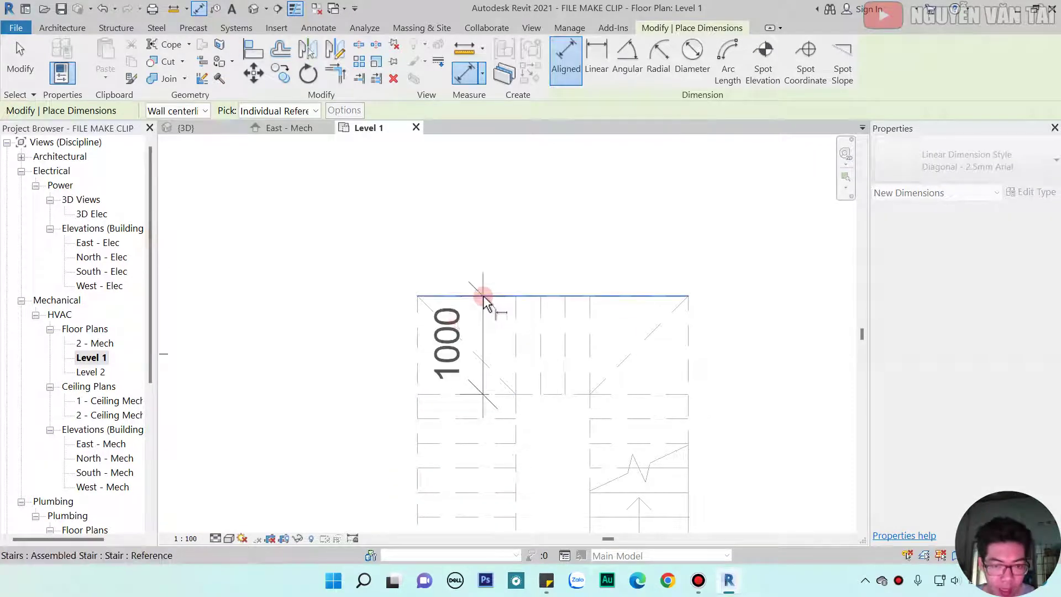
left_click(322, 321)
middle_click_drag(390, 312, 434, 242)
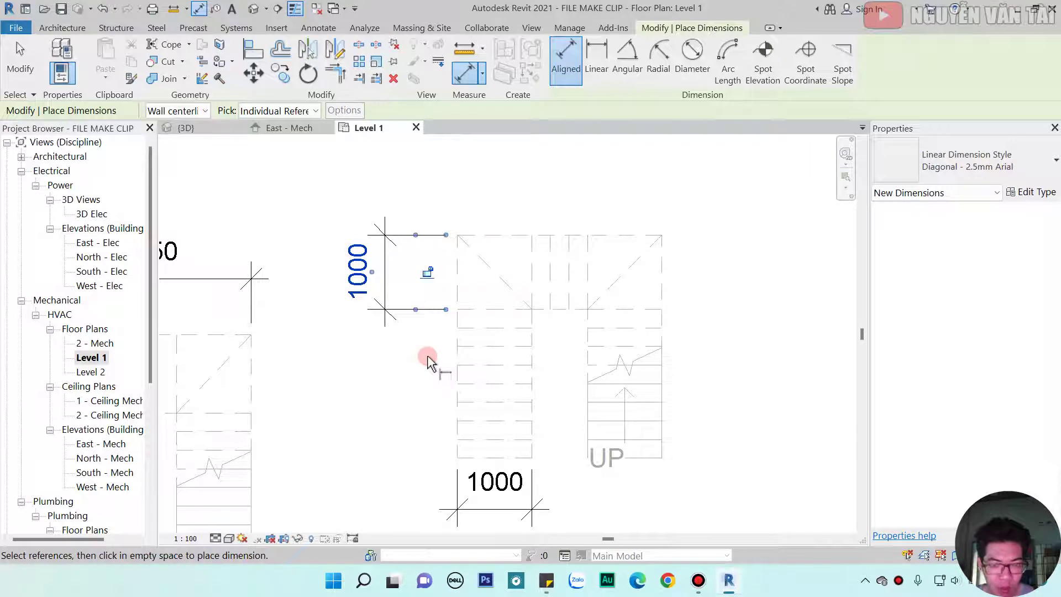
scroll(508, 273, "up", 2)
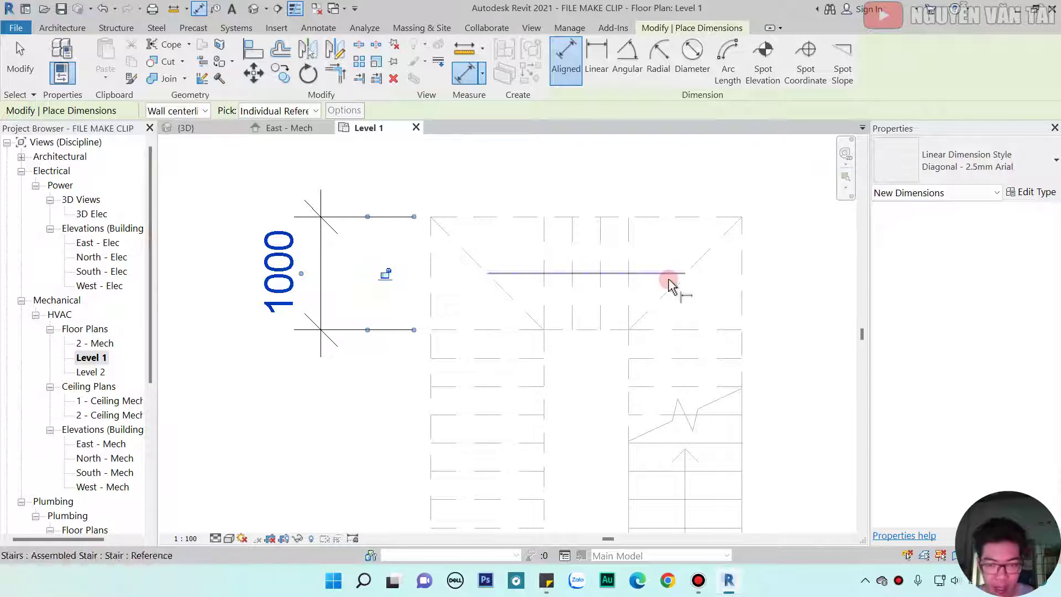
middle_click_drag(610, 324, 499, 410)
scroll(665, 398, "down", 2)
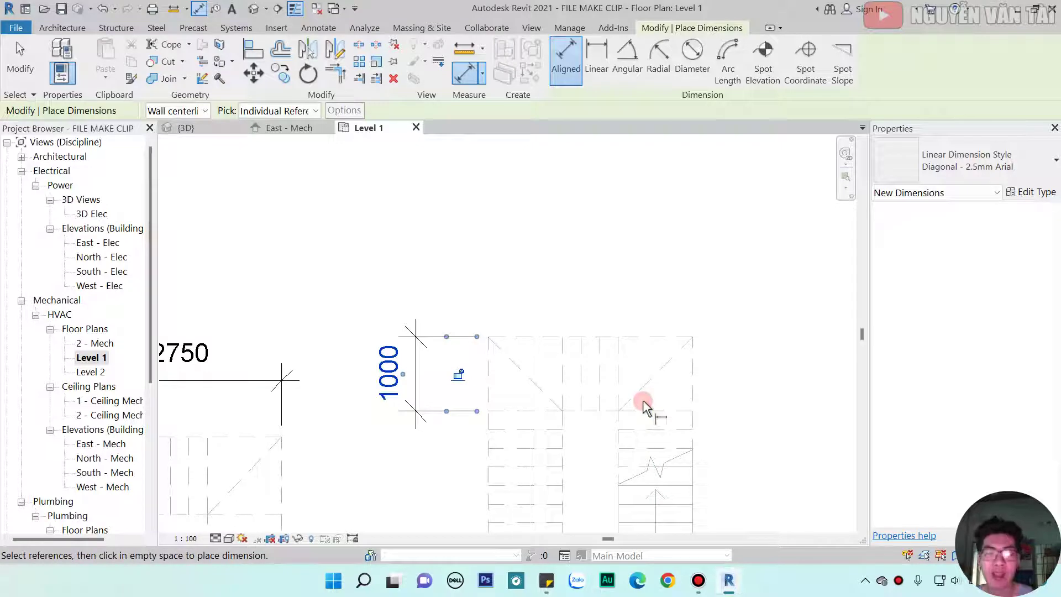
scroll(423, 365, "up", 1)
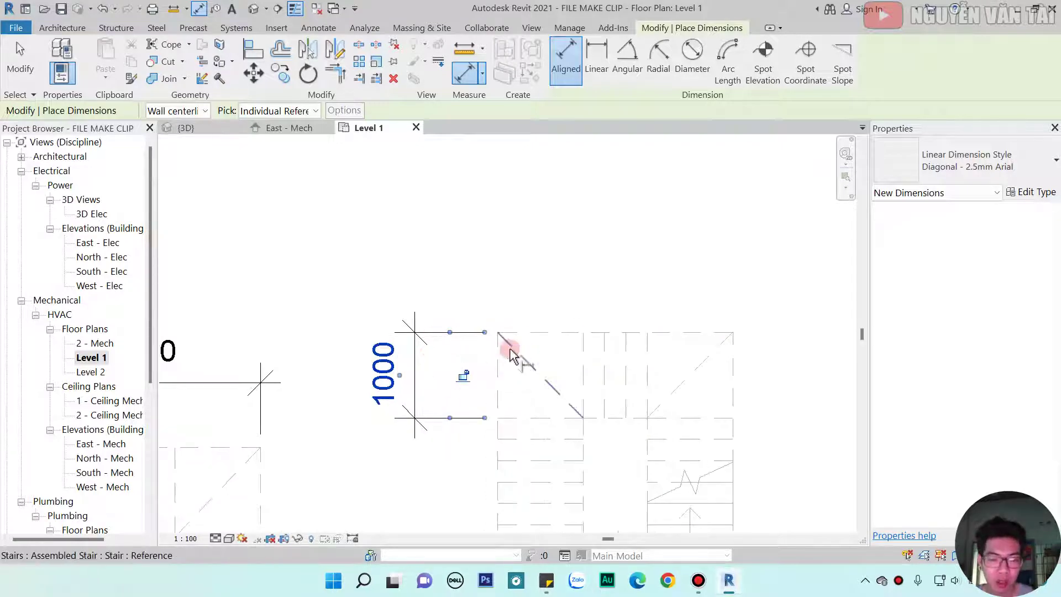